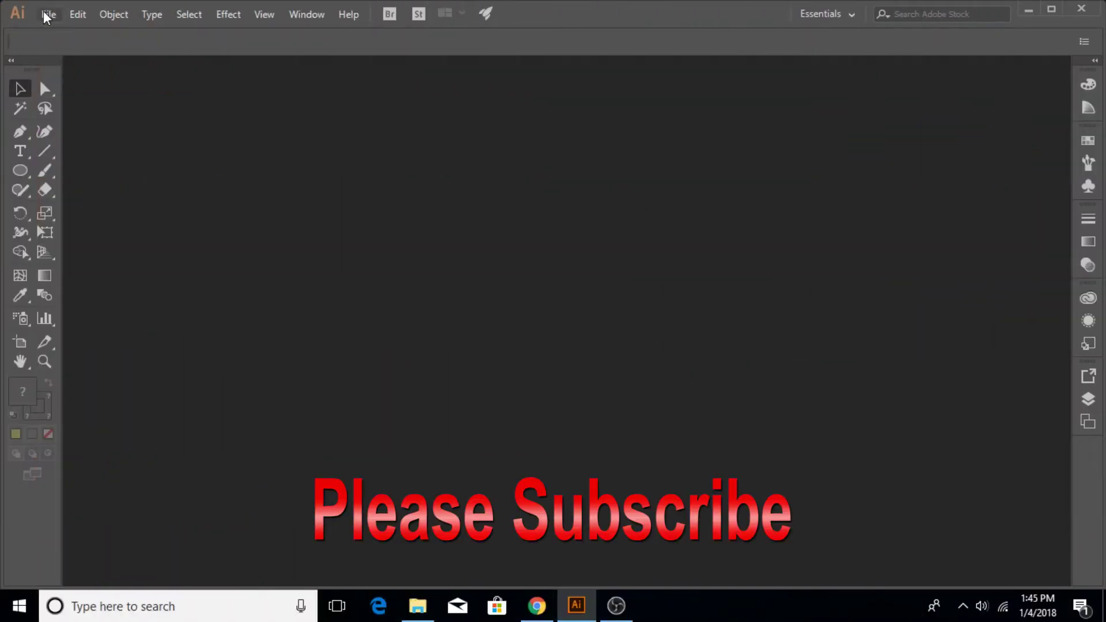
Step: Create a new blank 1280 × 720 pt RGB document, Untitled-2
click(46, 14)
click(75, 29)
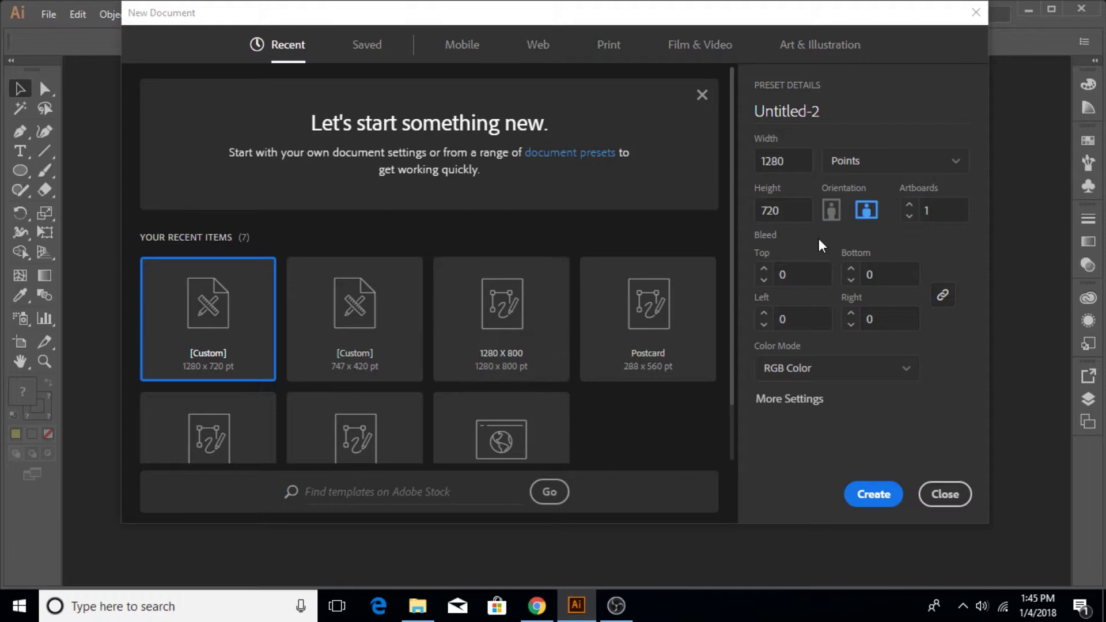
click(874, 496)
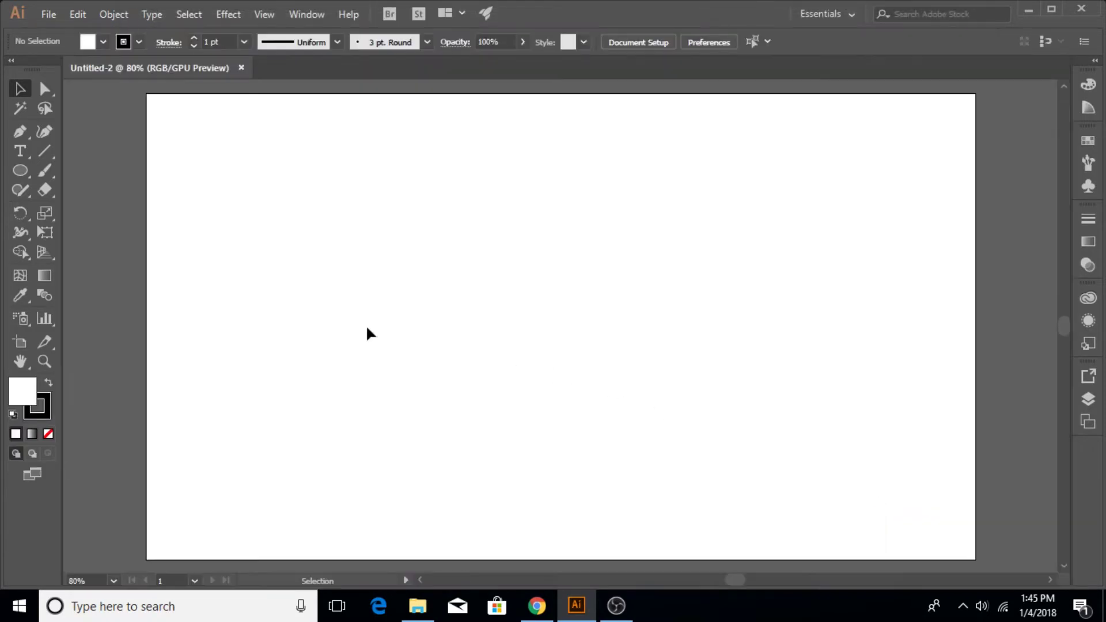
Step: Draw a tall thin rectangle near the top-left and fill it black
drag(23, 173, 60, 171)
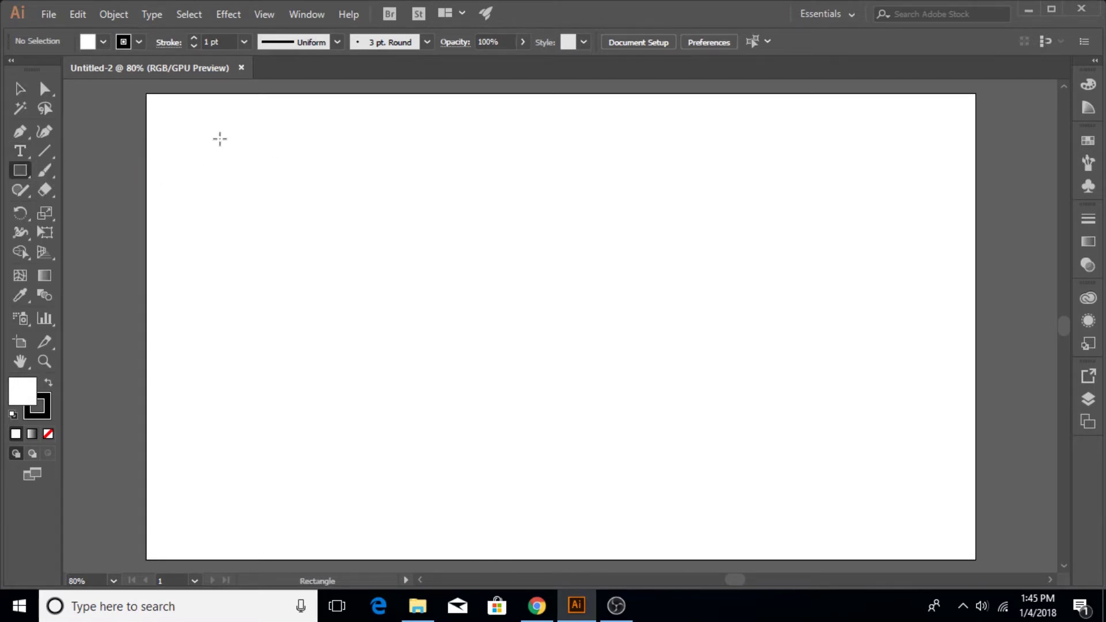
drag(215, 137, 221, 249)
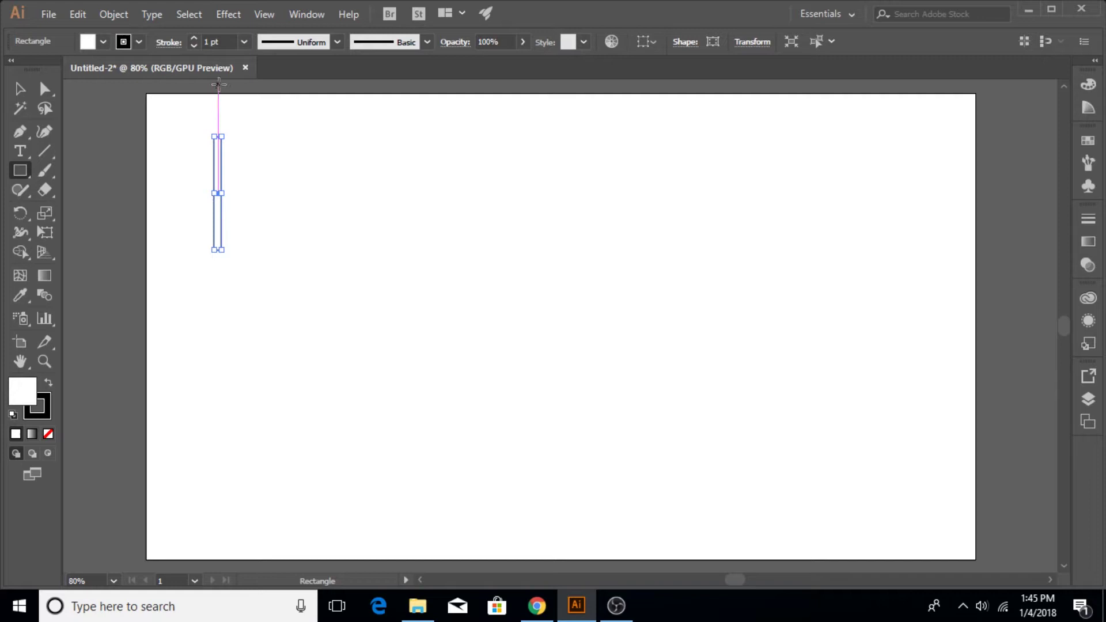
click(97, 38)
click(45, 69)
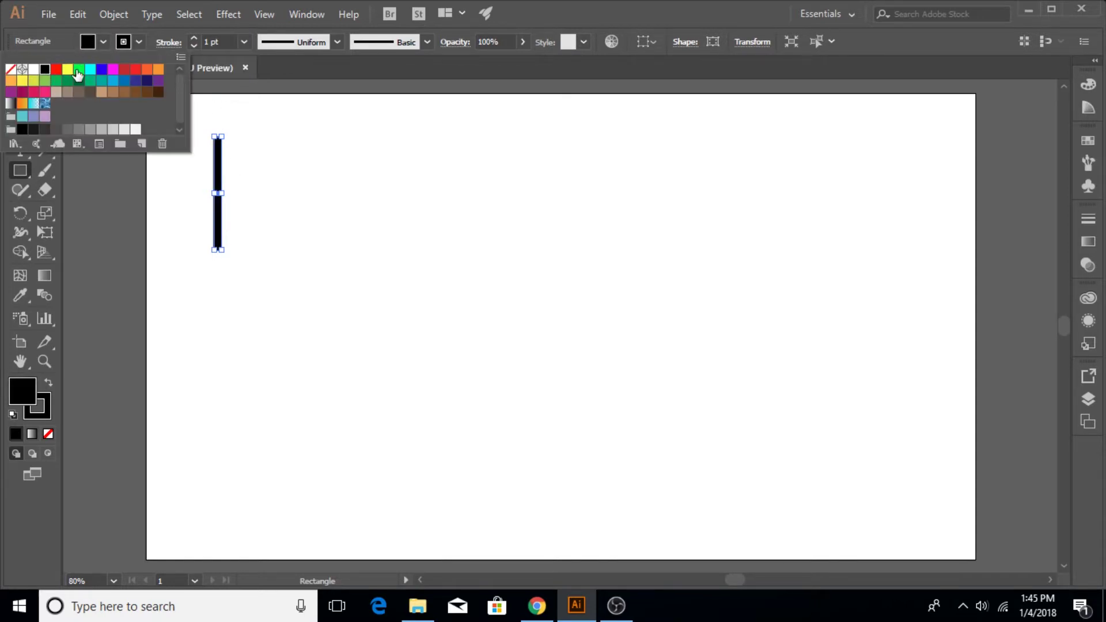
click(107, 40)
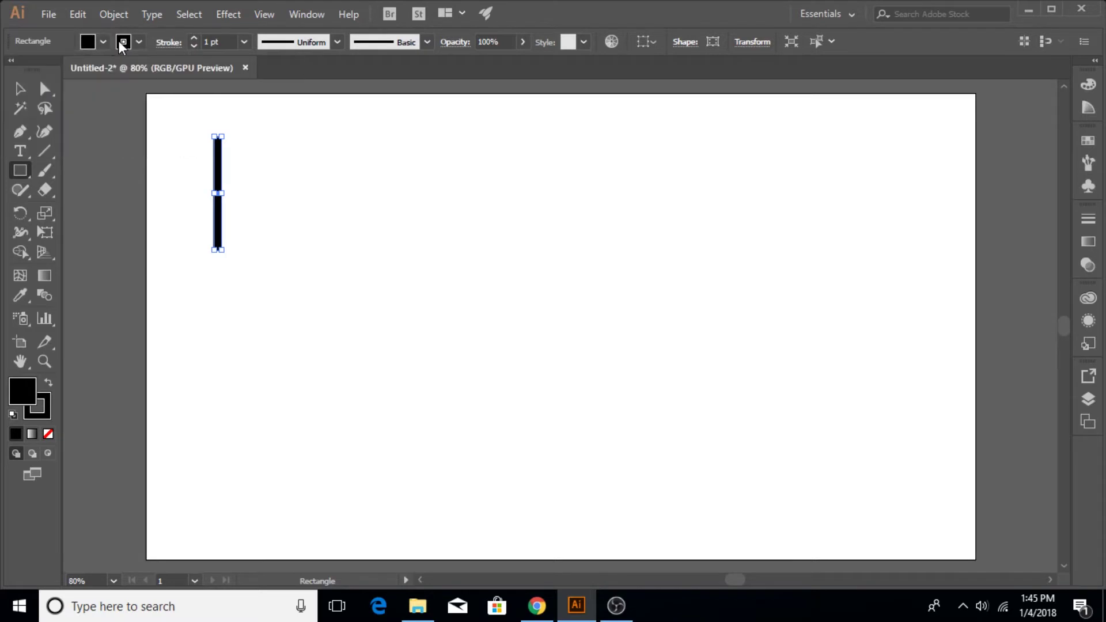
Step: Set the bar's stroke to None and switch to the Selection tool
click(137, 41)
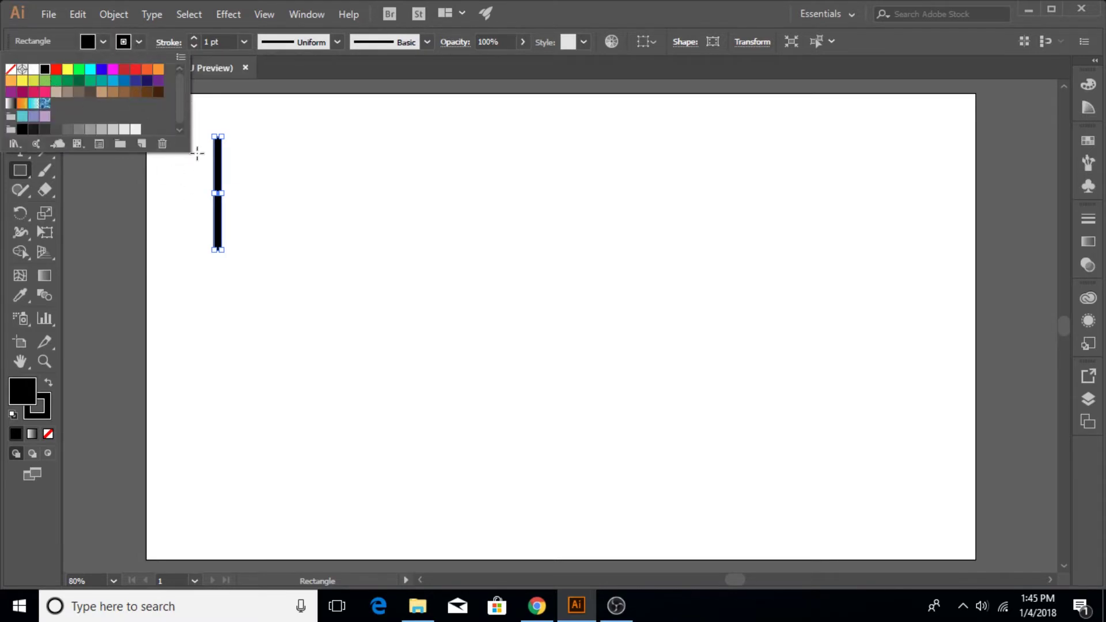
click(11, 69)
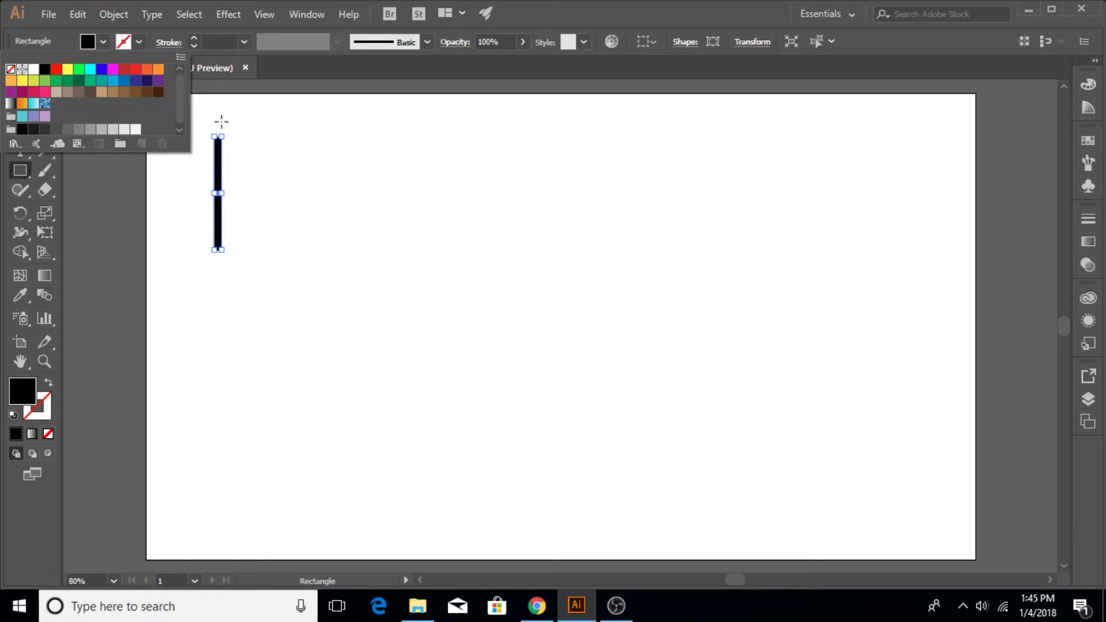
click(139, 42)
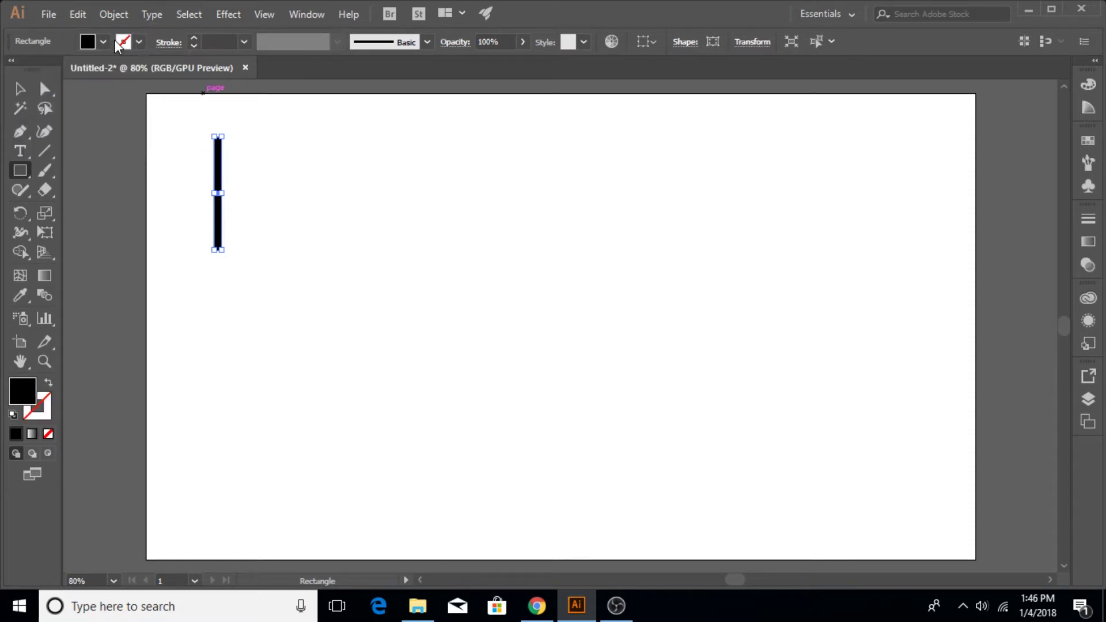
click(103, 43)
click(102, 42)
key(v)
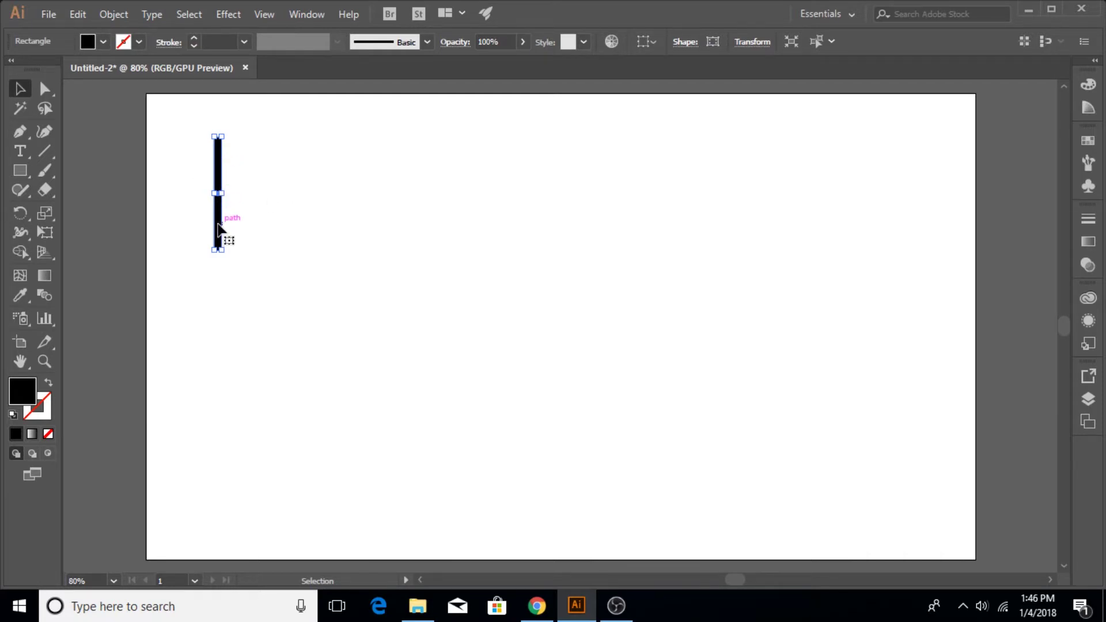
key(alt)
Step: Alt-drag a copy of the bar rightward and repeat it with Ctrl+D into an evenly spaced row
drag(224, 224, 238, 230)
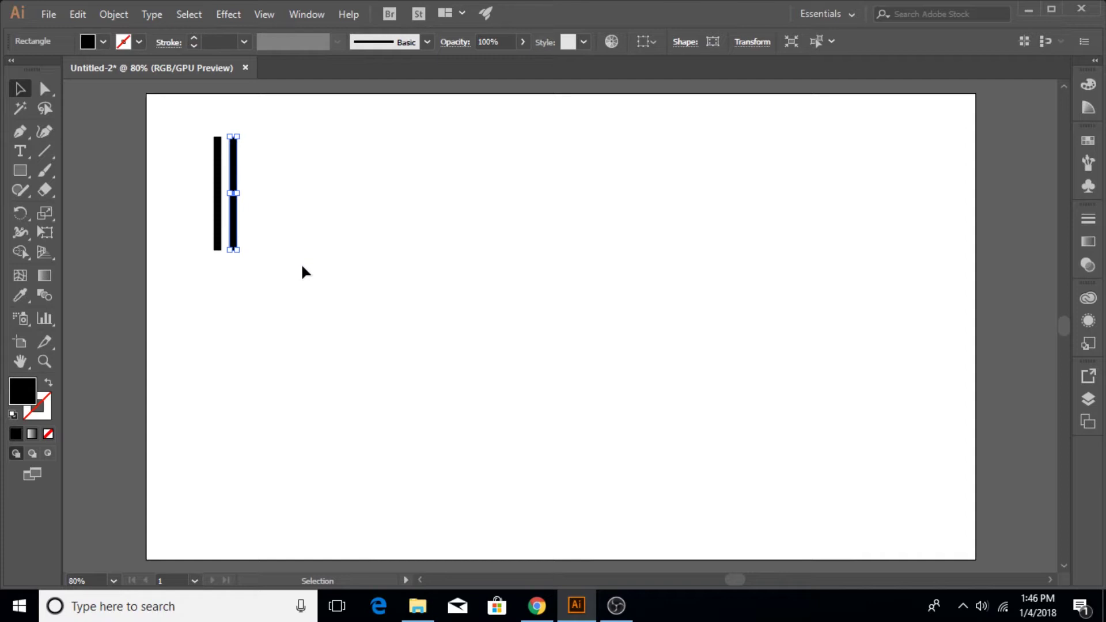
key(a)
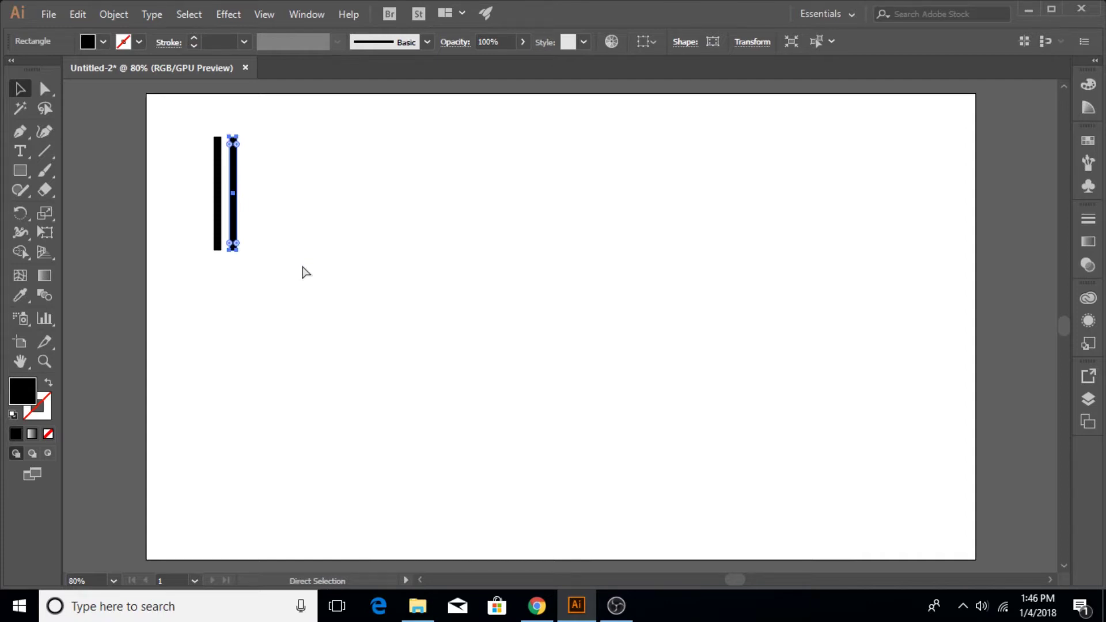
key(ctrl+d)
key(ctrl+d)
key(ctrl+d)
key(ctrl+d)
key(ctrl+d)
key(ctrl+d)
key(ctrl+d)
key(ctrl+d)
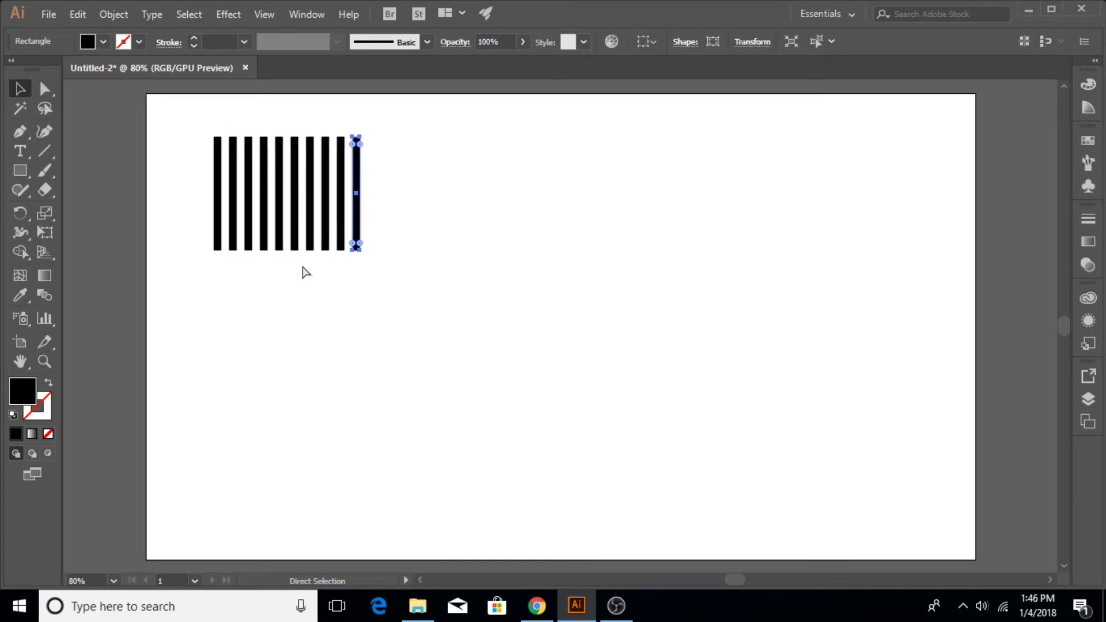
key(ctrl+d)
key(ctrl+d)
key(ctrl+d)
key(ctrl+d)
key(ctrl+d)
key(ctrl+d)
key(ctrl+d)
key(ctrl+d)
key(ctrl+d)
key(ctrl+d)
key(ctrl+d)
key(ctrl+d)
key(ctrl+d)
key(ctrl+d)
key(ctrl+d)
key(ctrl+d)
key(ctrl+d)
key(ctrl+d)
key(ctrl+d)
key(ctrl+d)
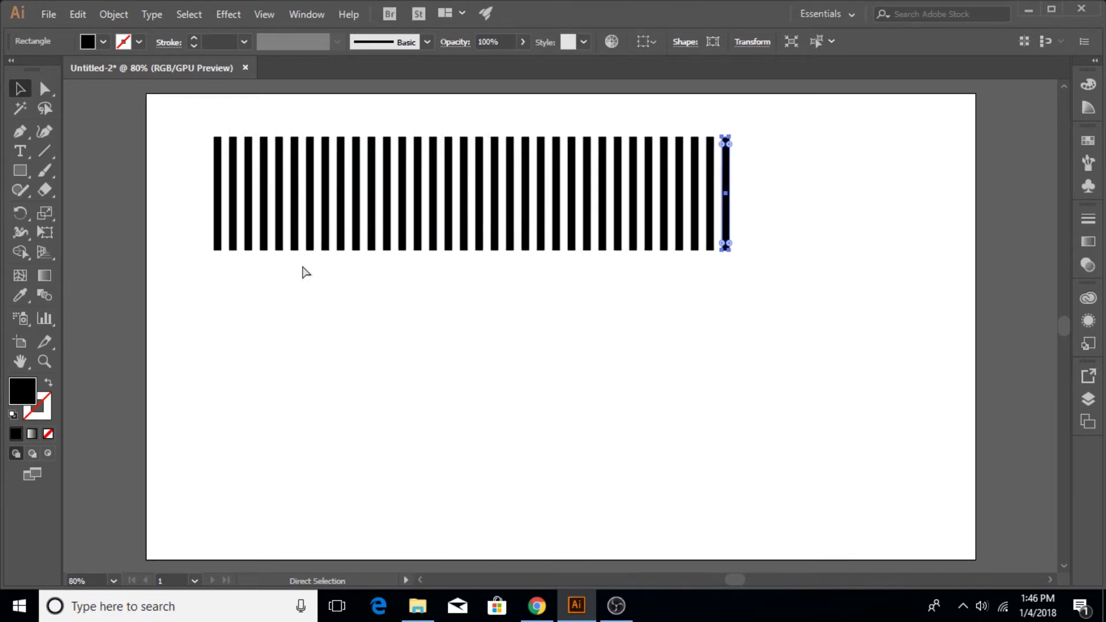
key(ctrl+d)
key(ctrl+d)
key(ctrl+d)
key(ctrl+d)
key(ctrl+d)
key(ctrl+d)
key(ctrl+d)
key(ctrl+d)
key(ctrl+d)
key(ctrl+d)
key(ctrl+d)
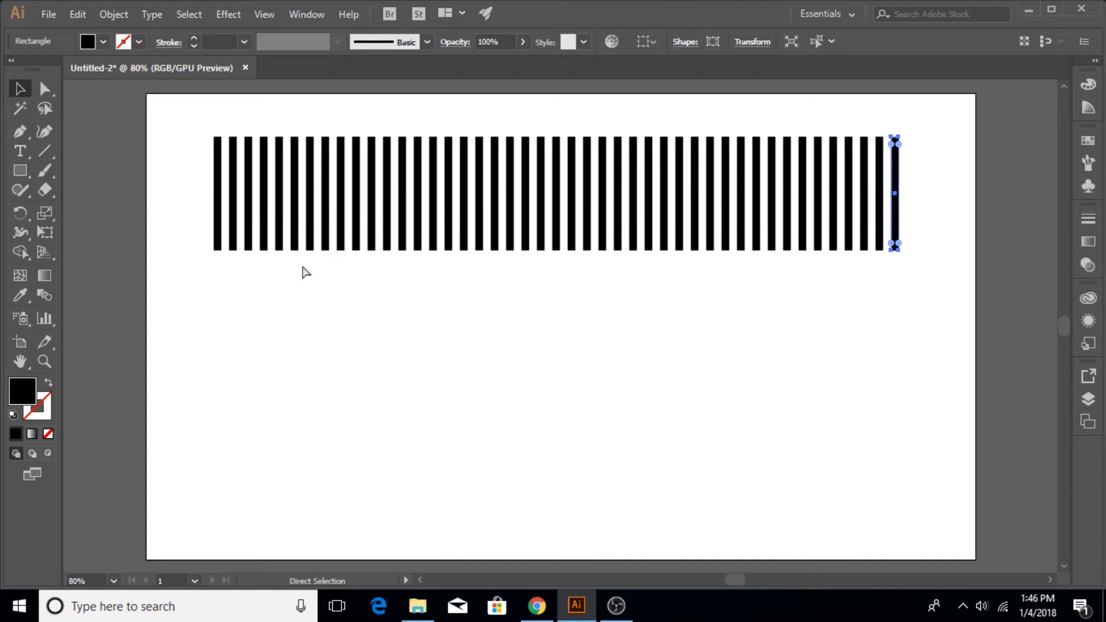
key(ctrl+d)
key(v)
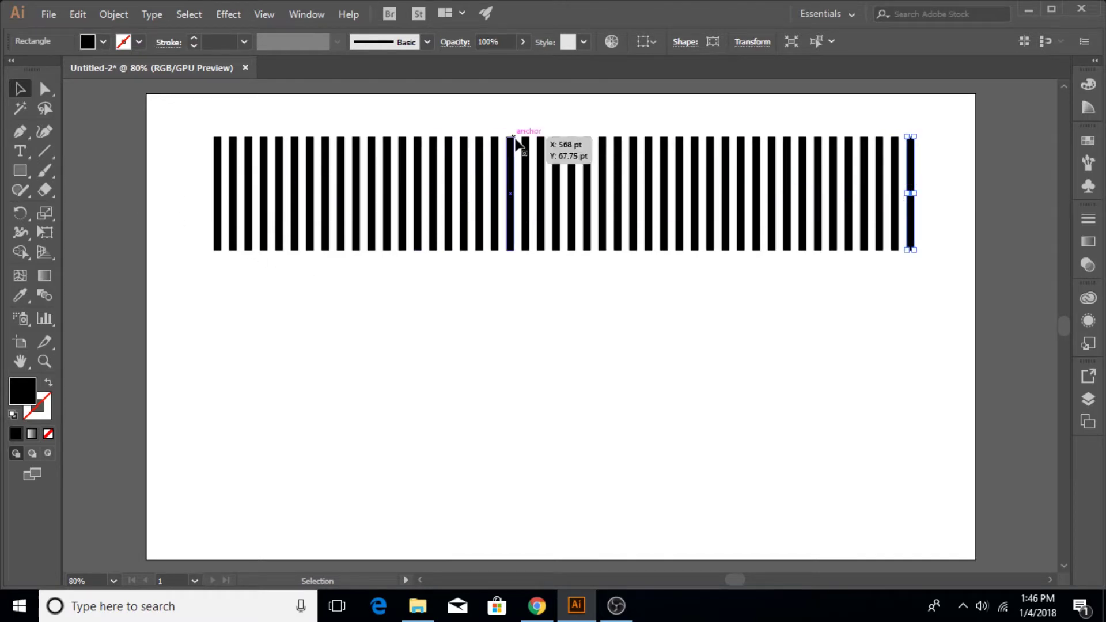
Step: Select all the black bars and open the Symbols panel from the Window menu
drag(200, 118, 935, 284)
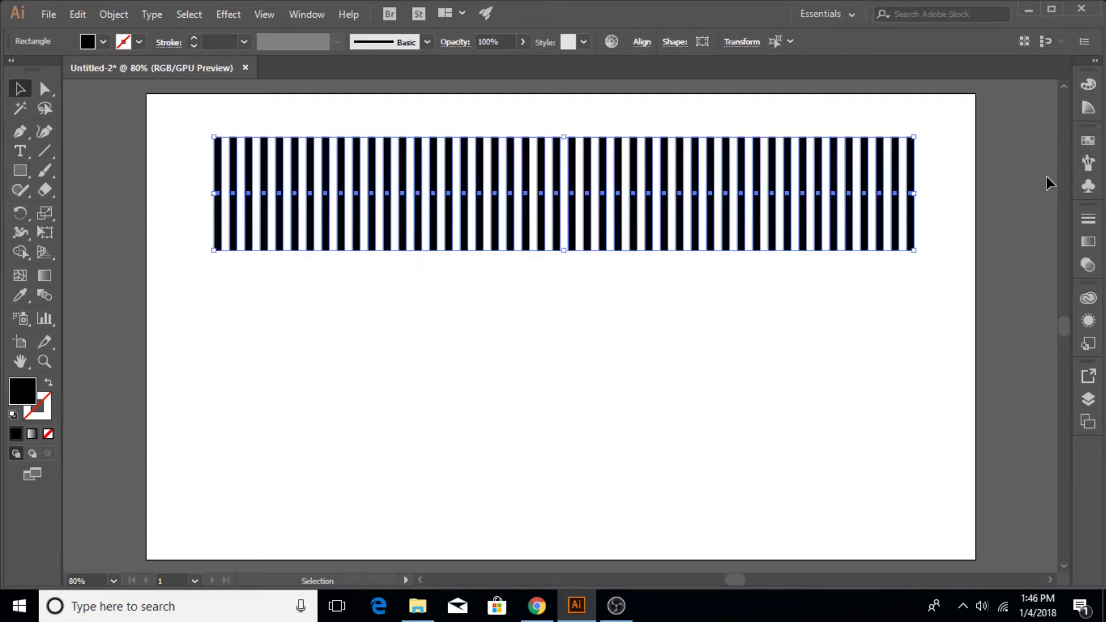
click(1089, 187)
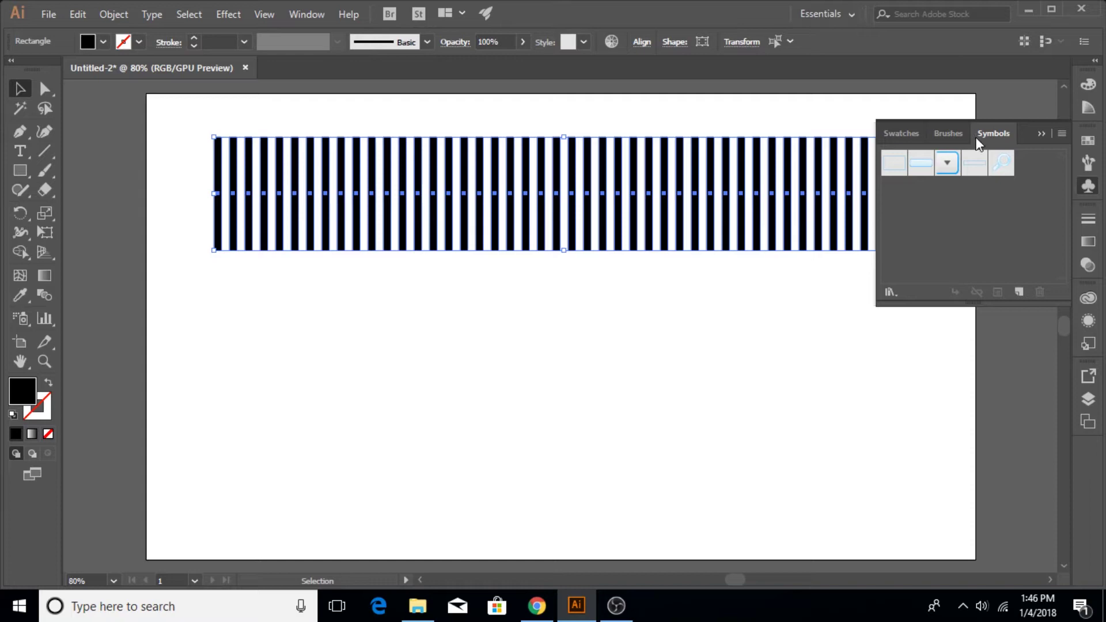
click(1089, 187)
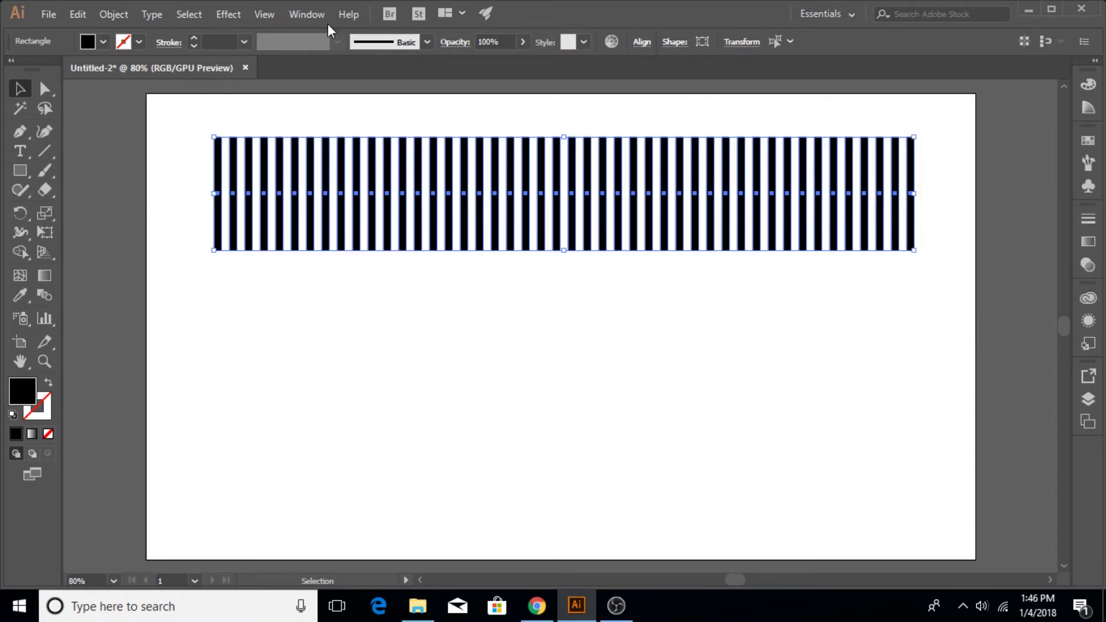
click(308, 14)
scroll(493, 592, down, 1)
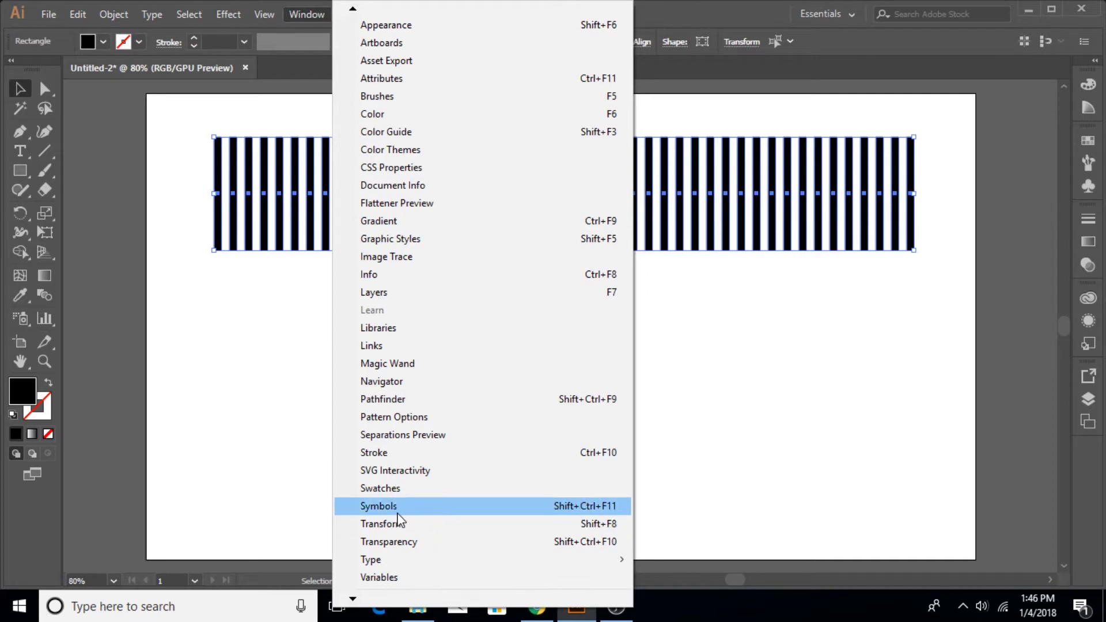
click(379, 506)
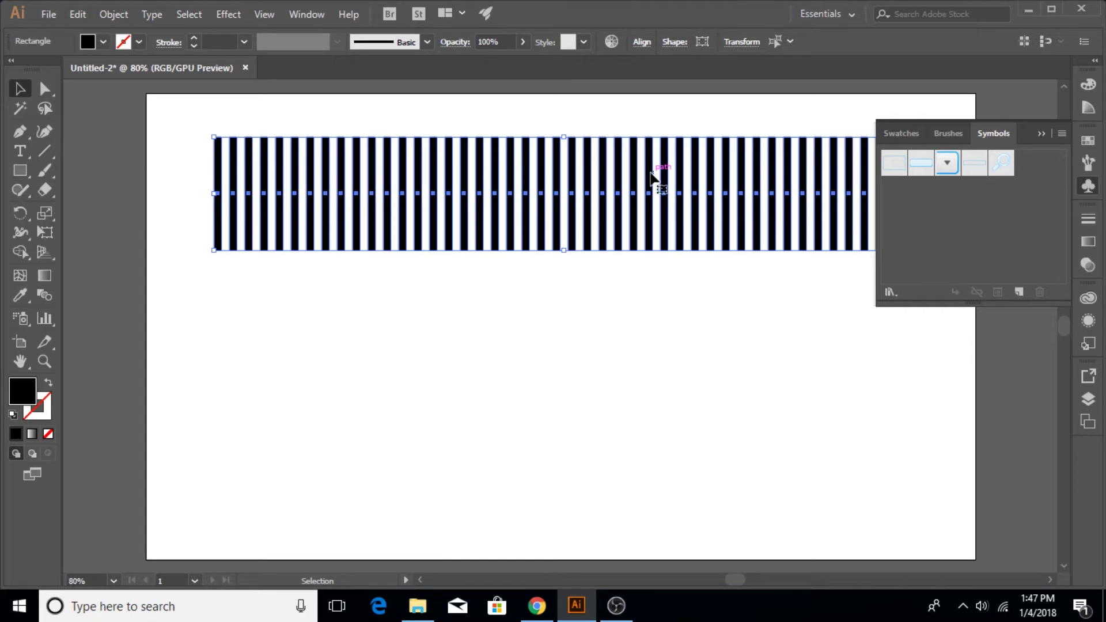
Step: Save the bars as New Symbol and move its instance above the artboard
drag(650, 172, 921, 199)
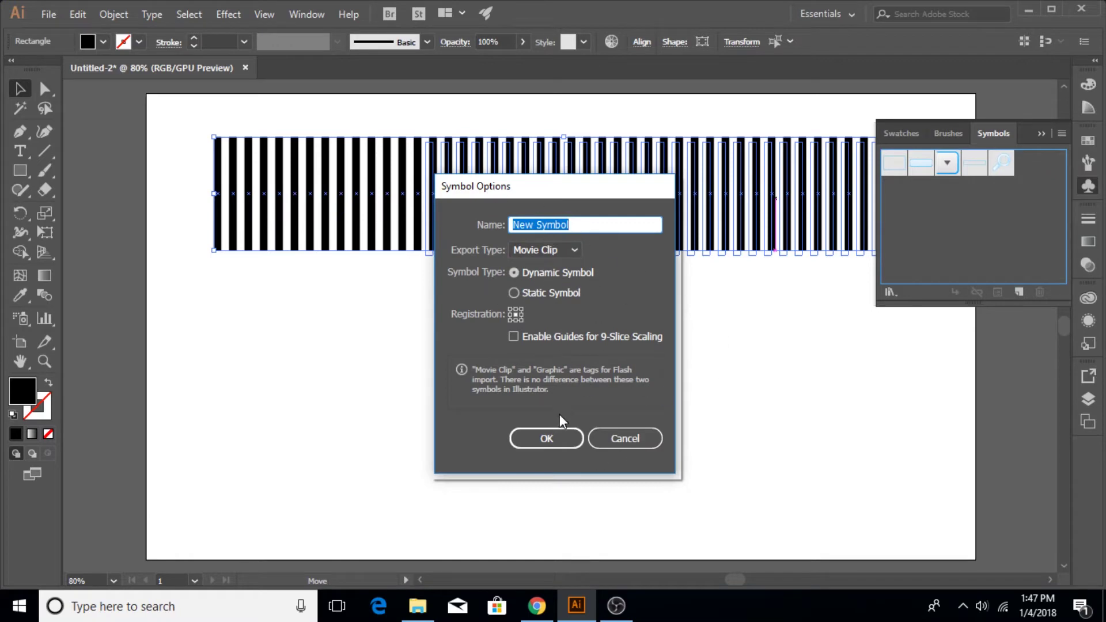
click(546, 444)
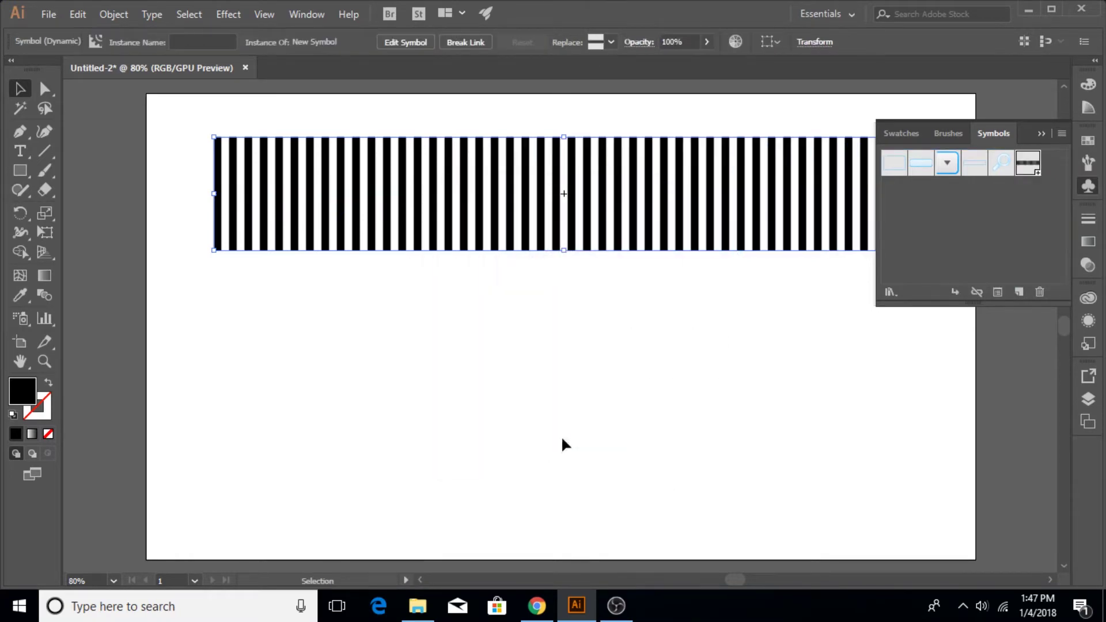
scroll(545, 309, up, 5)
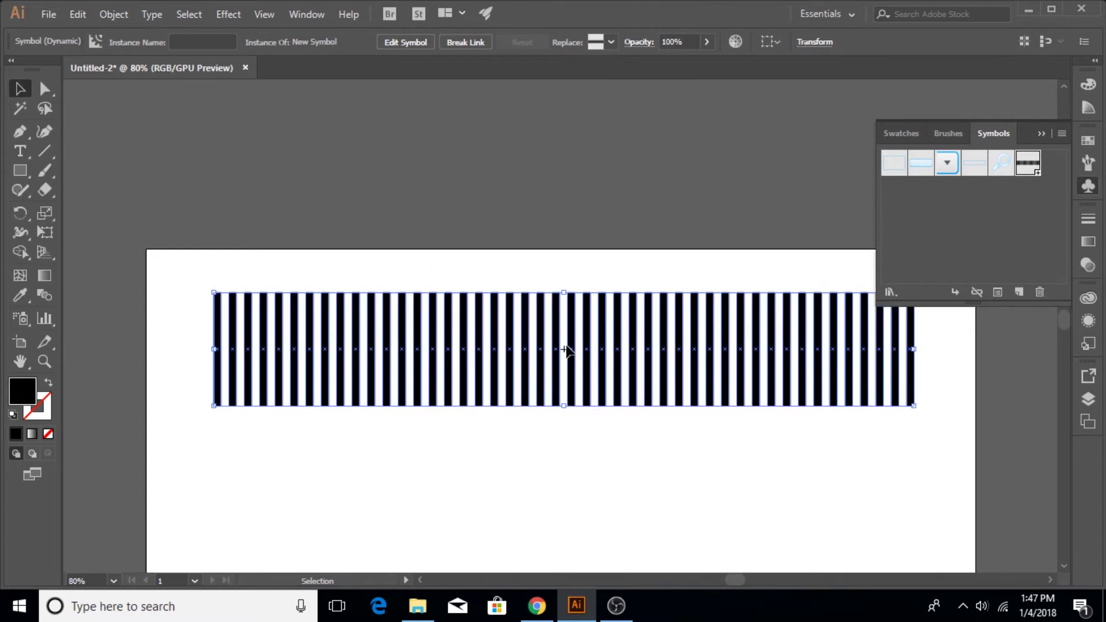
drag(572, 322, 565, 150)
Step: Draw a 247.5 pt black circle near the artboard centre with the Ellipse Tool
click(1042, 133)
scroll(614, 343, down, 5)
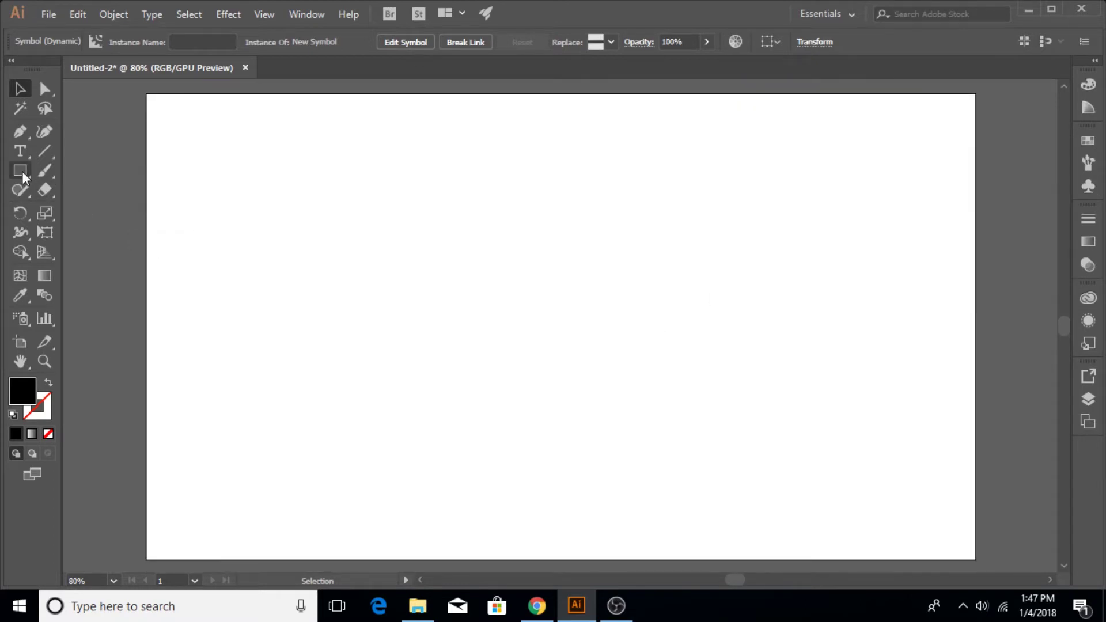
drag(22, 171, 71, 206)
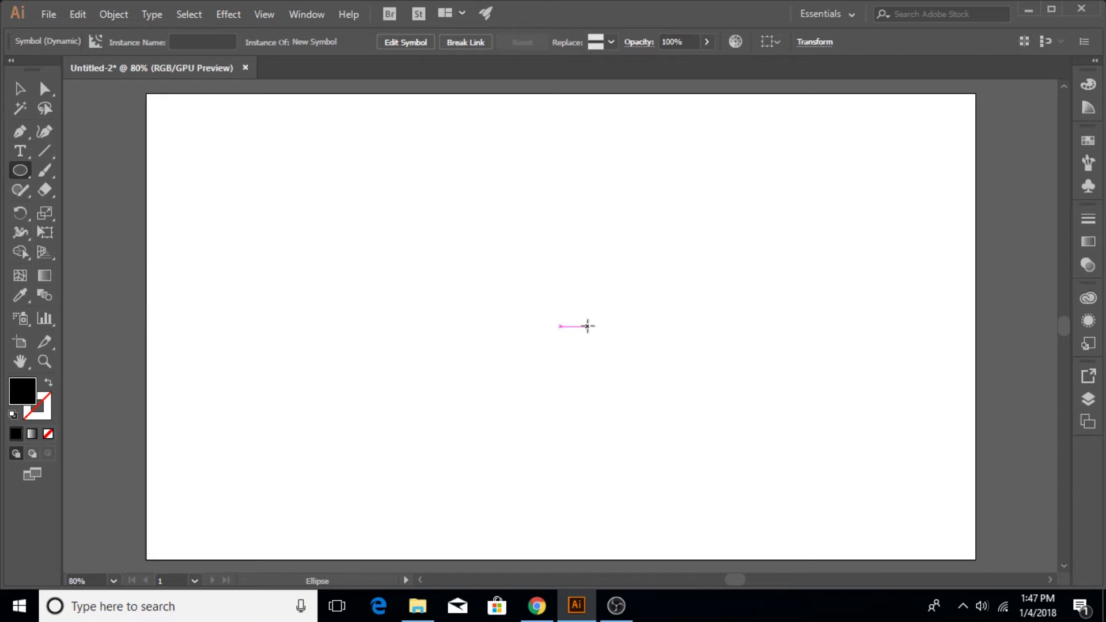
drag(492, 287, 627, 362)
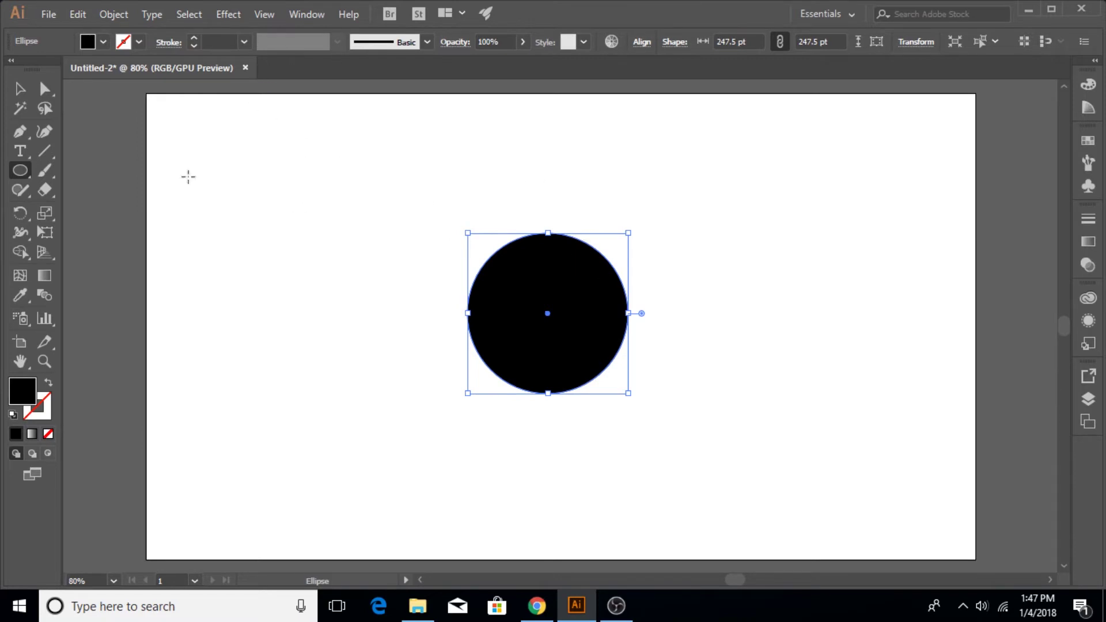
click(19, 90)
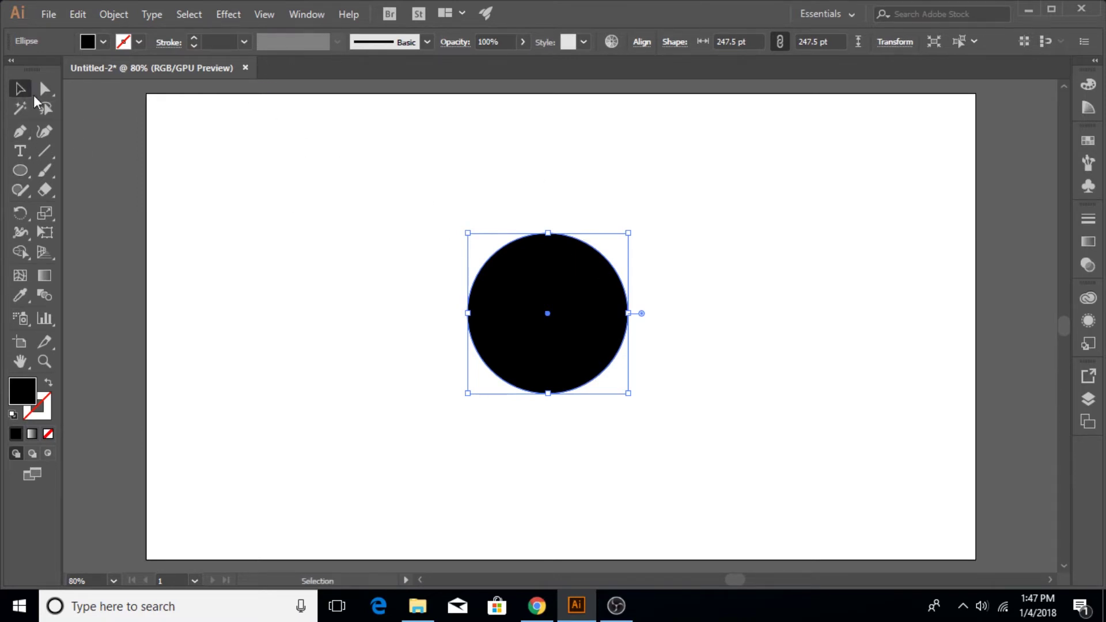
click(224, 14)
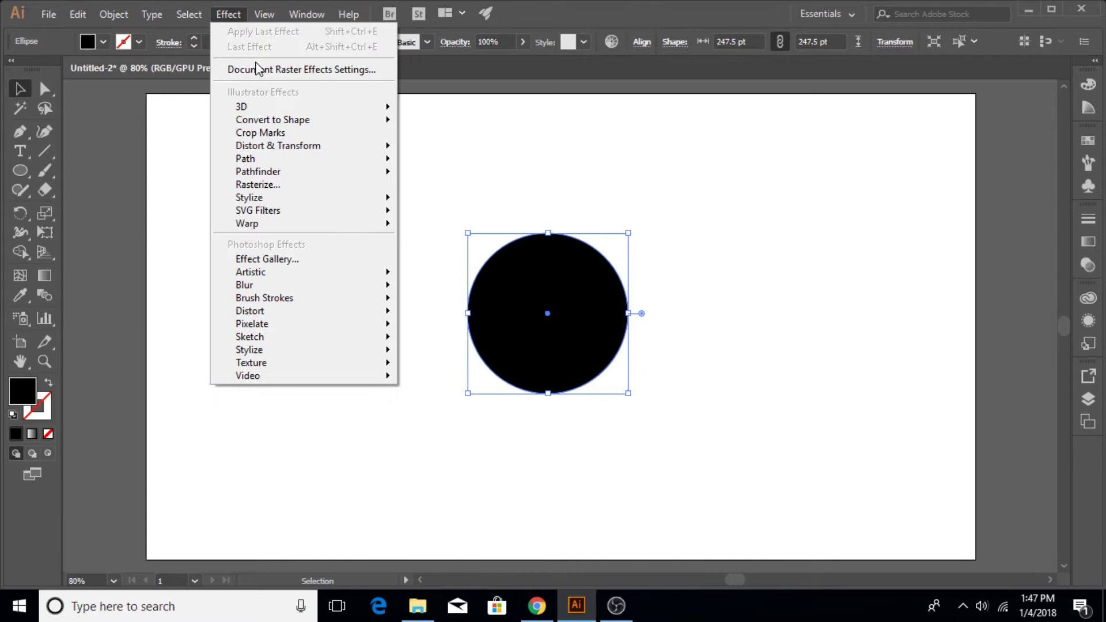
mouse_move(289, 106)
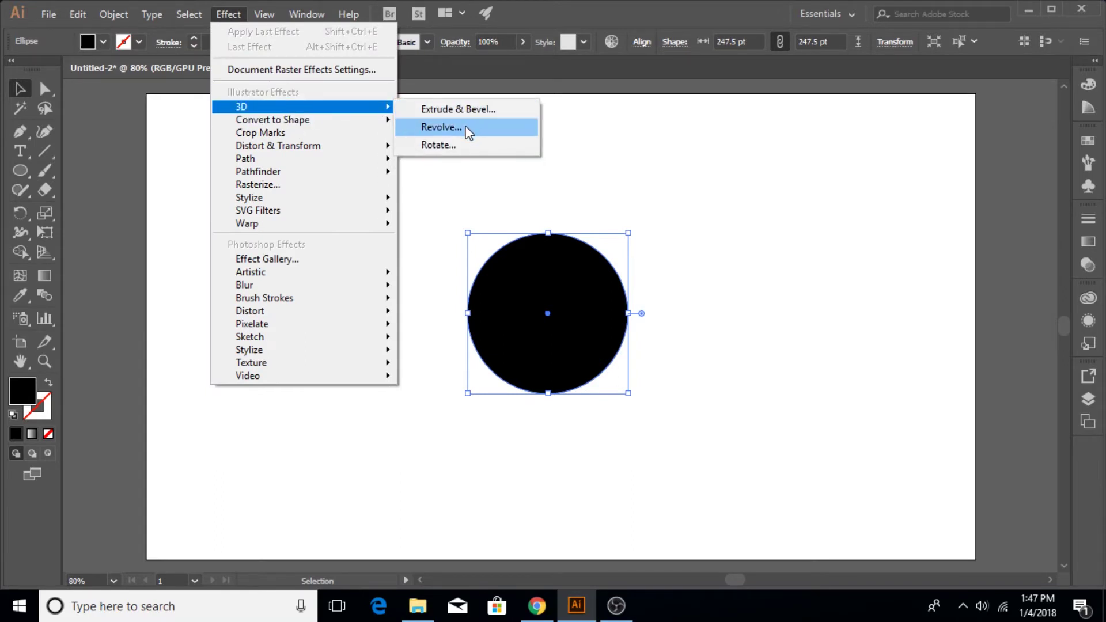
click(441, 127)
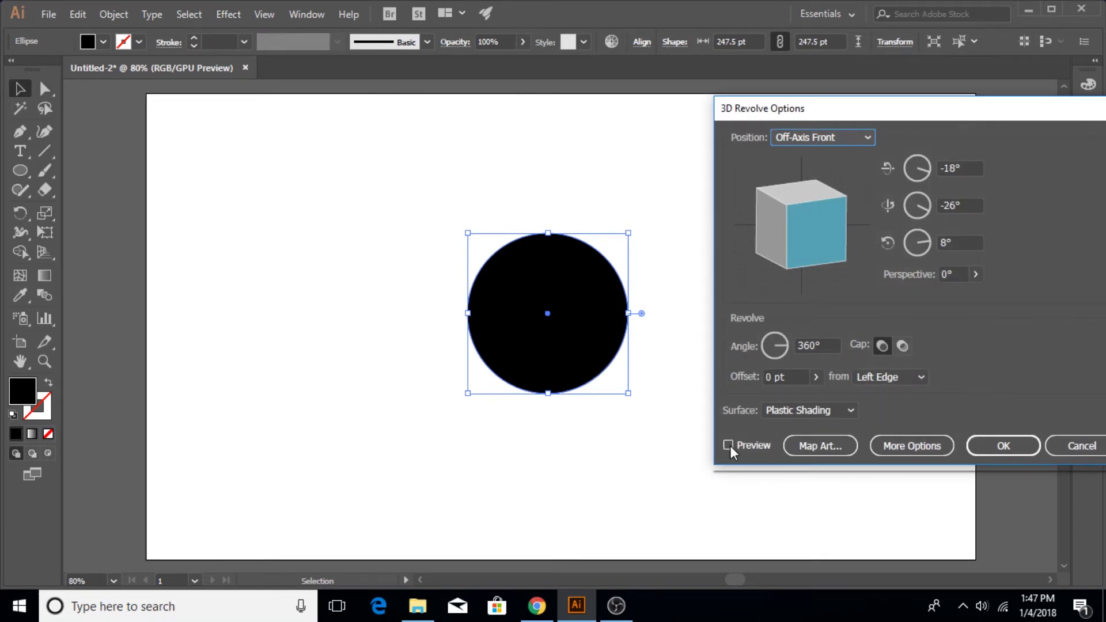
click(729, 445)
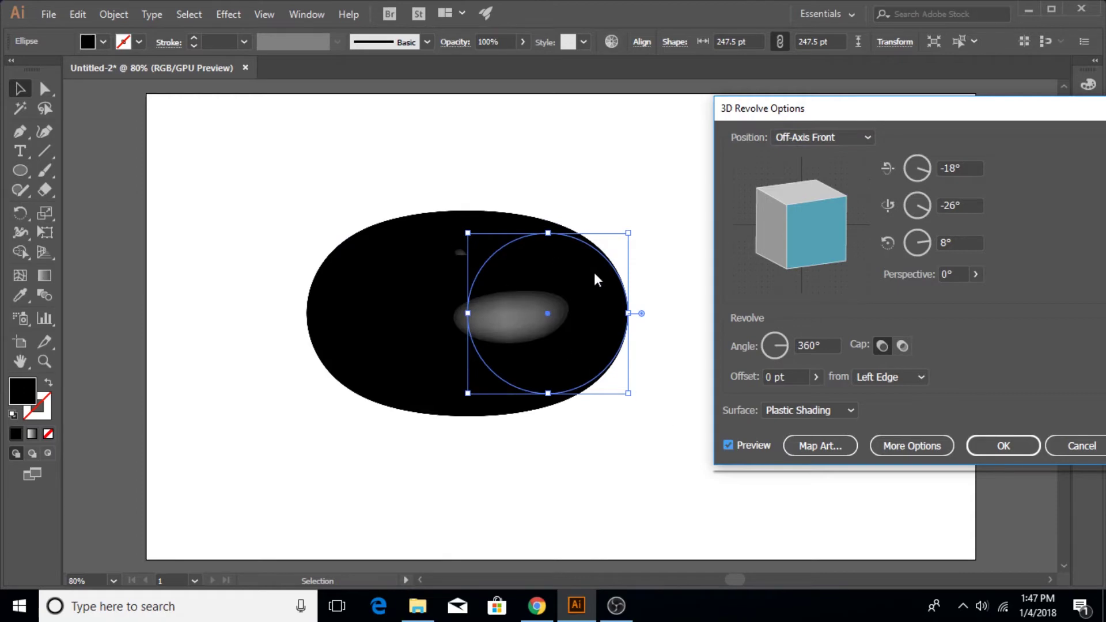
click(1078, 446)
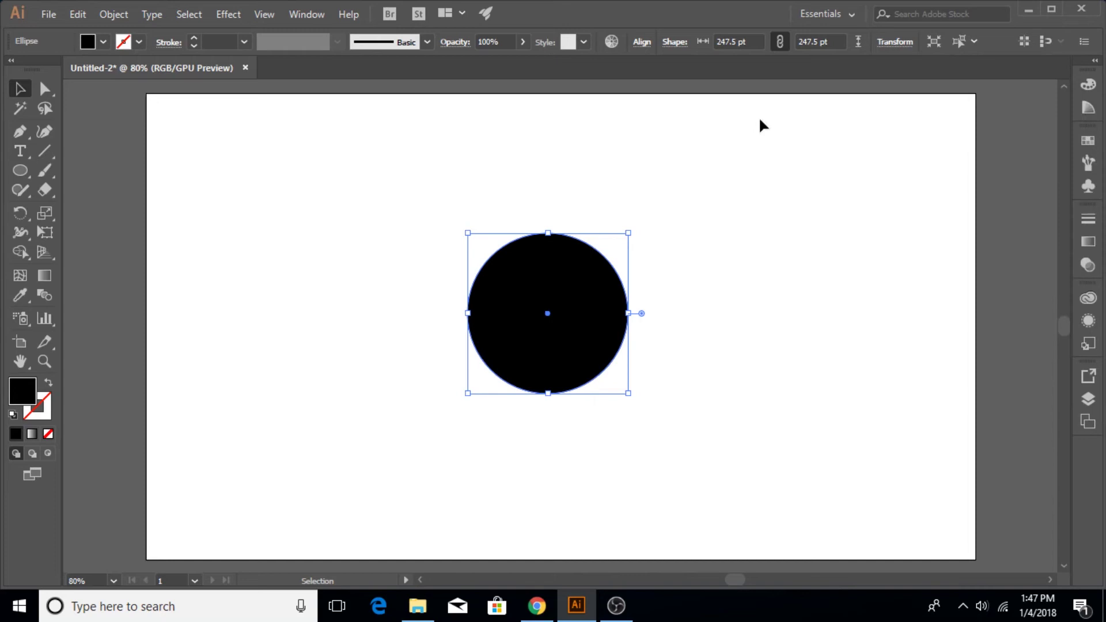
Step: Set the circle's fill to bright green 65CE2E in the Color Picker
double_click(13, 399)
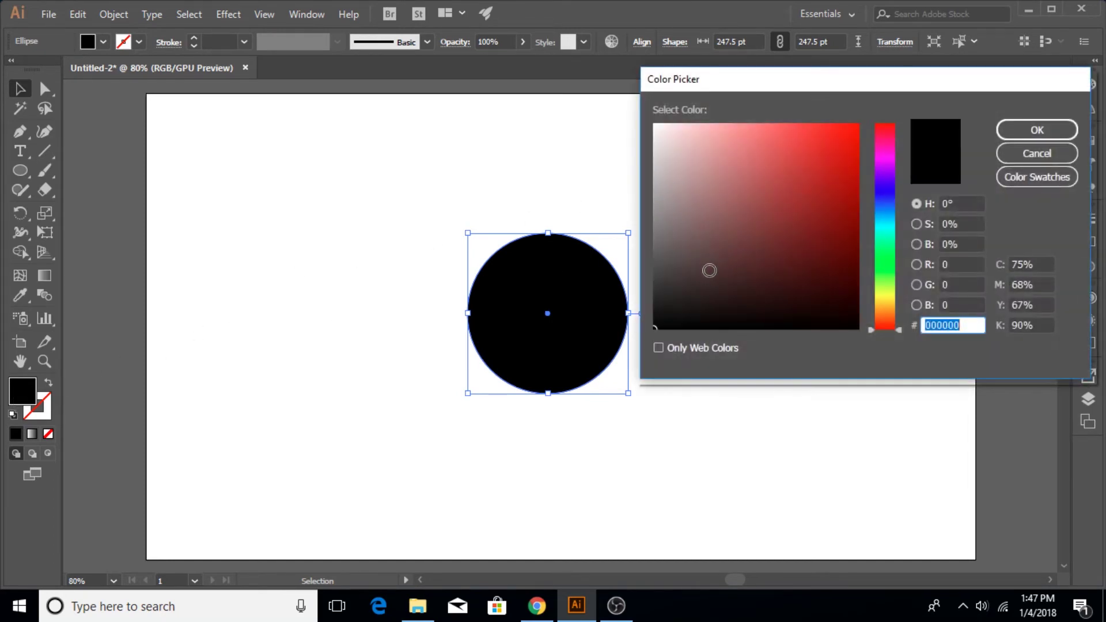
mouse_move(710, 270)
mouse_down()
mouse_move(793, 243)
mouse_move(813, 163)
mouse_up()
click(885, 255)
click(886, 273)
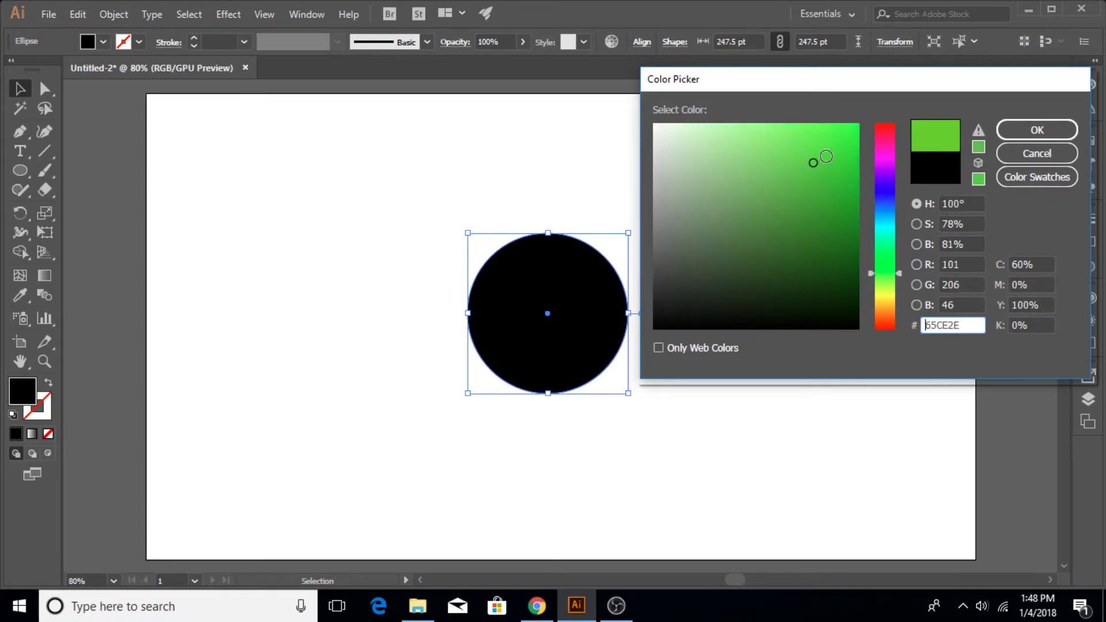
click(1062, 130)
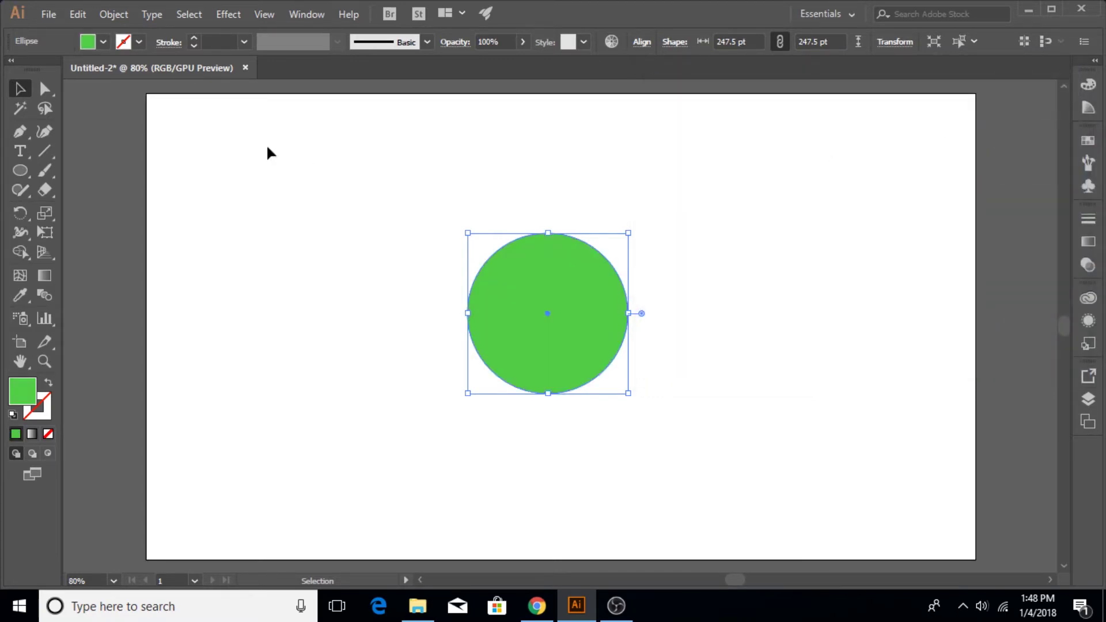
Step: Apply Effect > 3D > Revolve to the circle with Preview on and tilt it
click(228, 14)
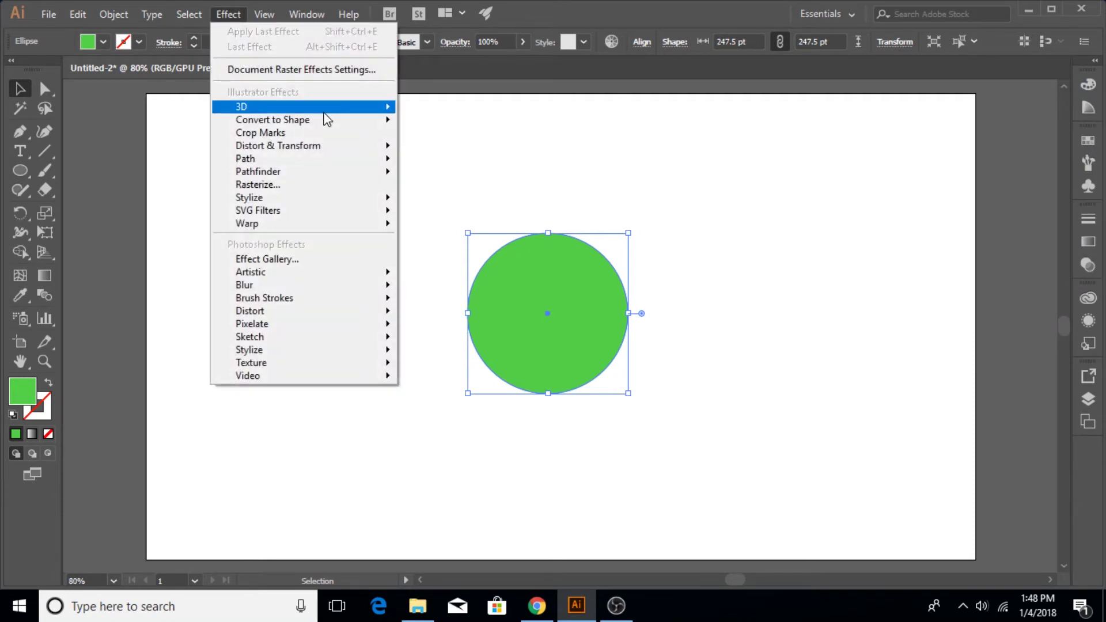
mouse_move(322, 107)
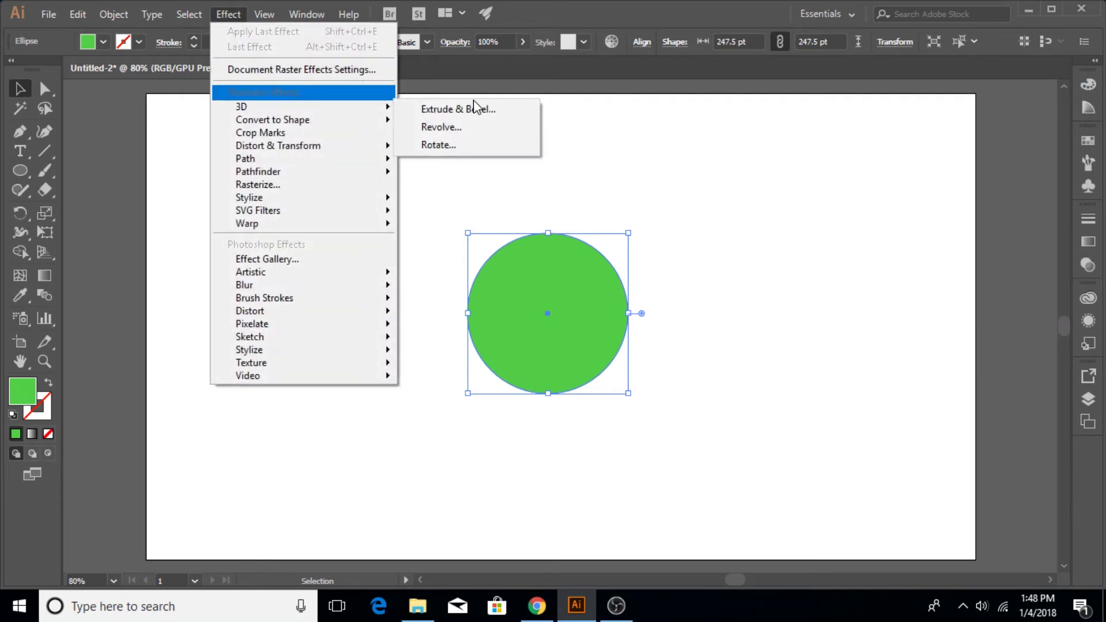
click(455, 131)
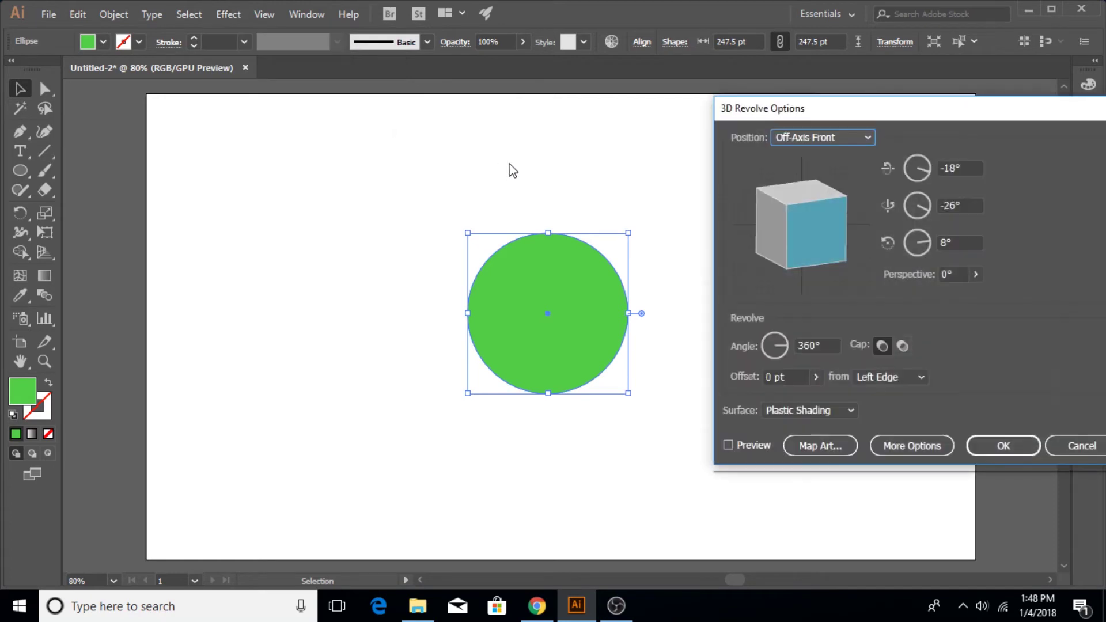
click(728, 446)
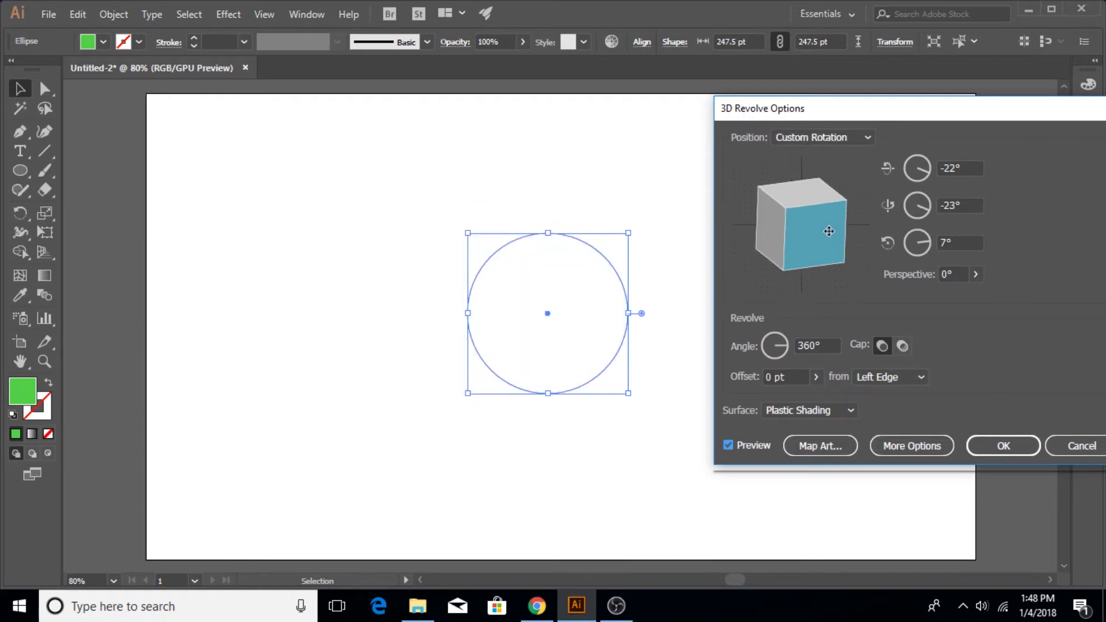
mouse_move(829, 231)
mouse_down()
mouse_move(823, 254)
mouse_move(808, 257)
mouse_move(826, 263)
mouse_move(839, 219)
mouse_up()
Step: Set the revolve Offset to 97 pt to open the torus hole
click(816, 378)
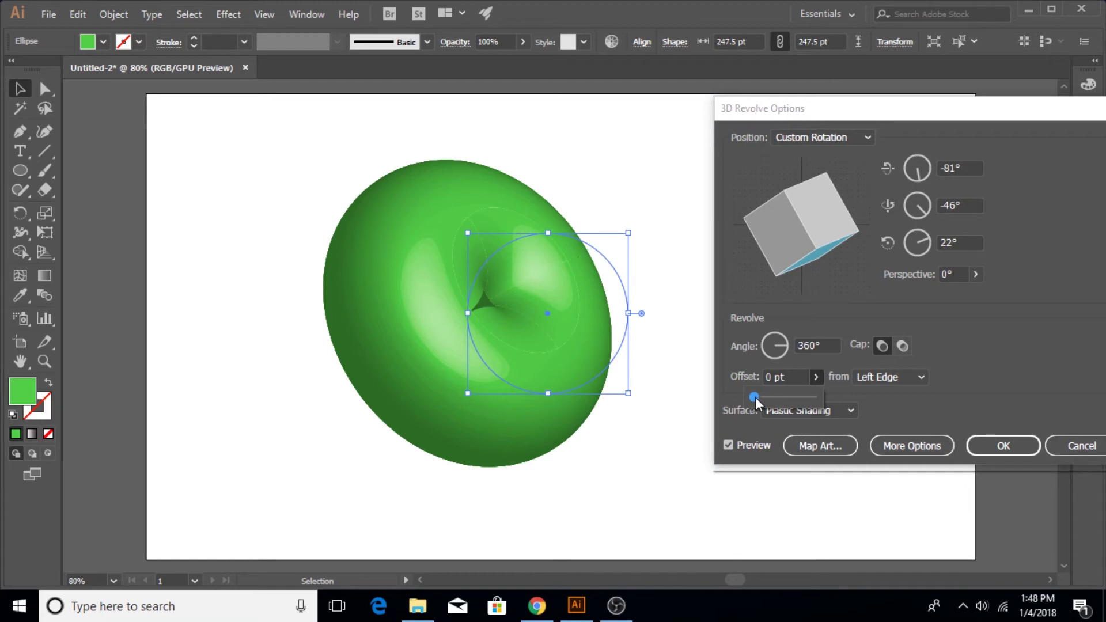
drag(756, 397, 762, 397)
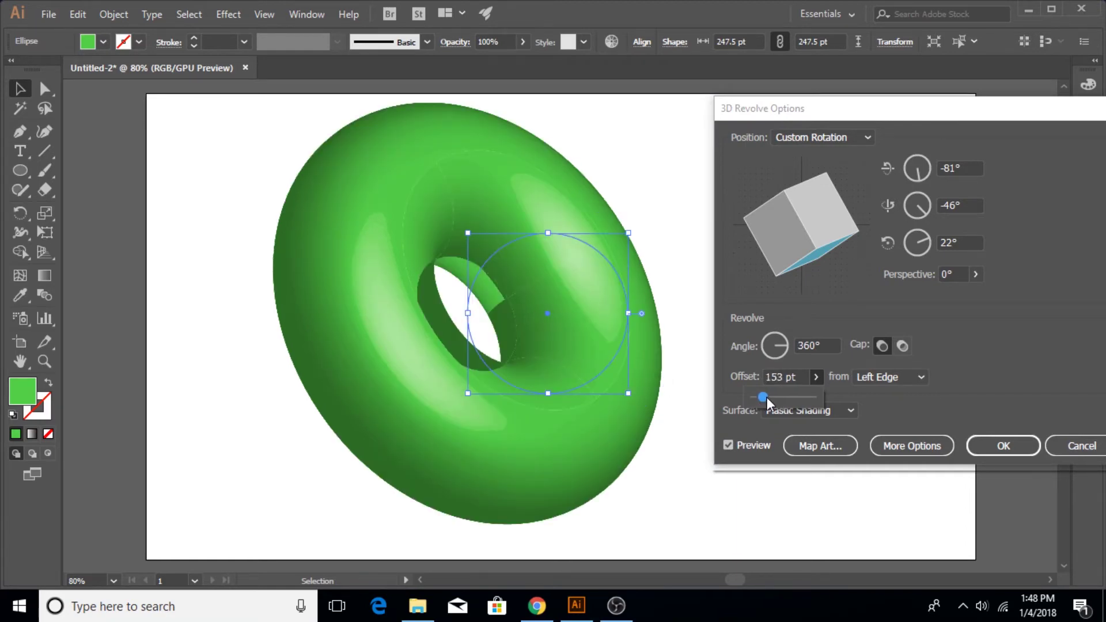
drag(767, 396, 763, 397)
Step: Map New Symbol onto the torus with Scale to Fit and Invisible Geometry
click(827, 448)
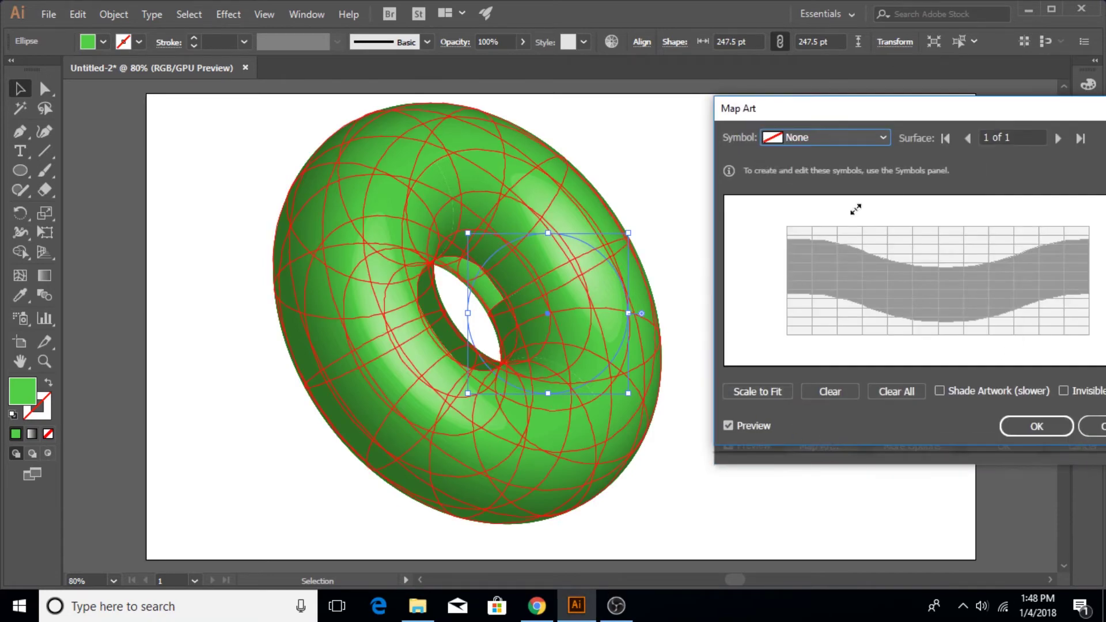
click(884, 139)
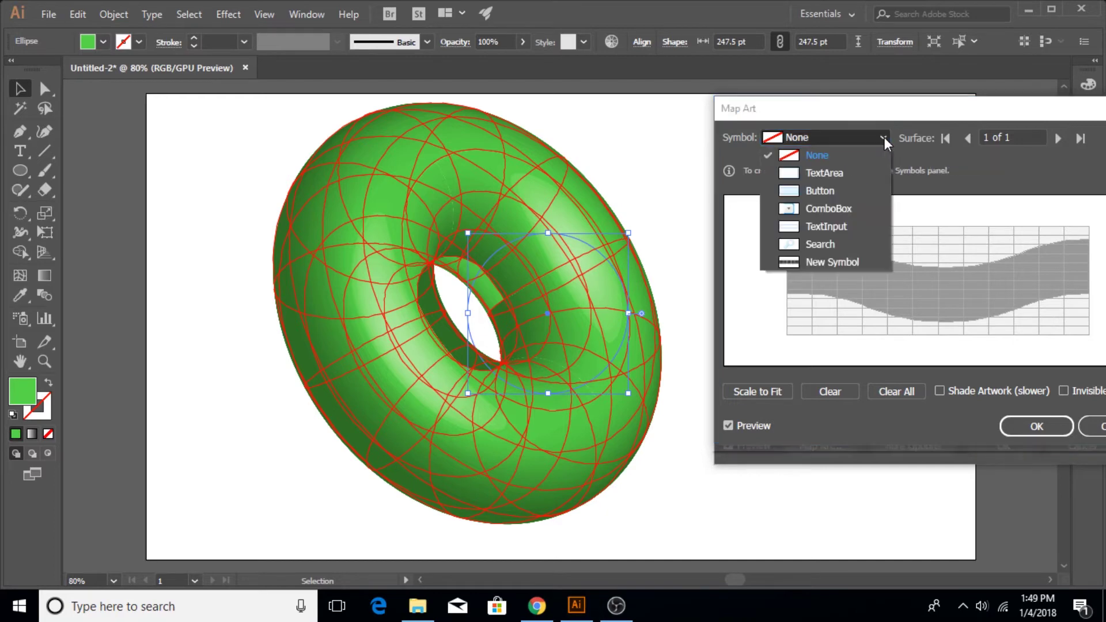
click(829, 266)
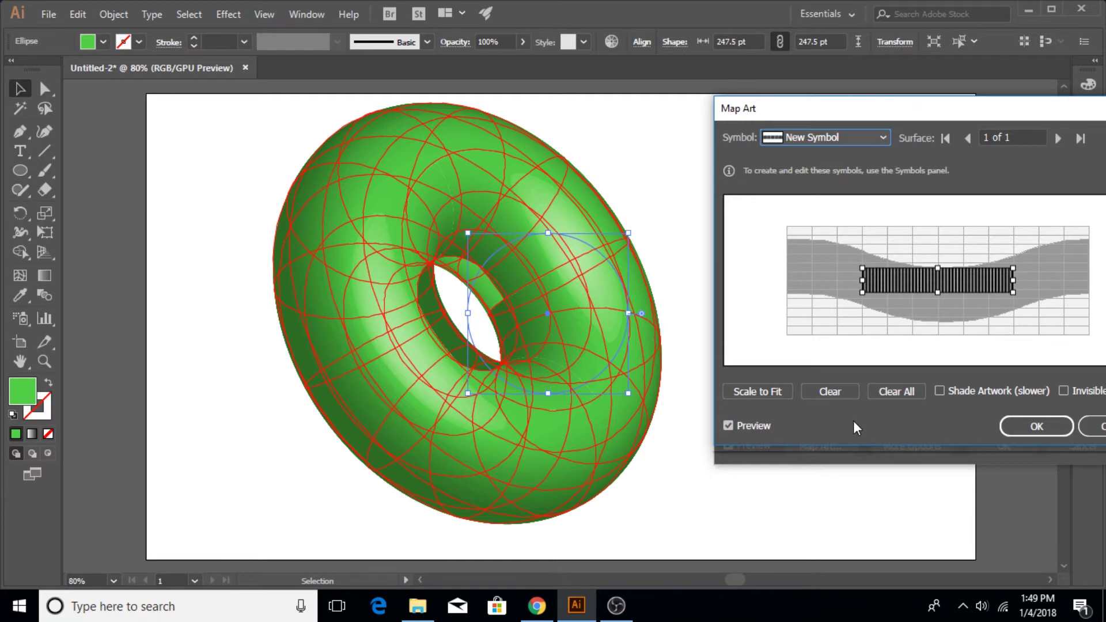
click(753, 391)
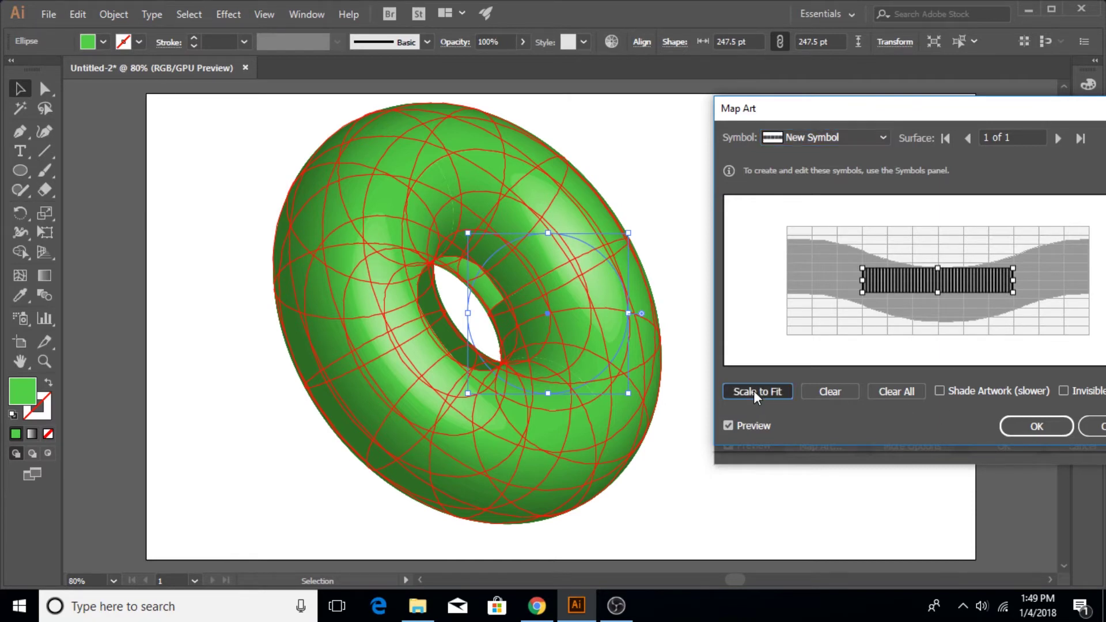
drag(912, 115, 756, 93)
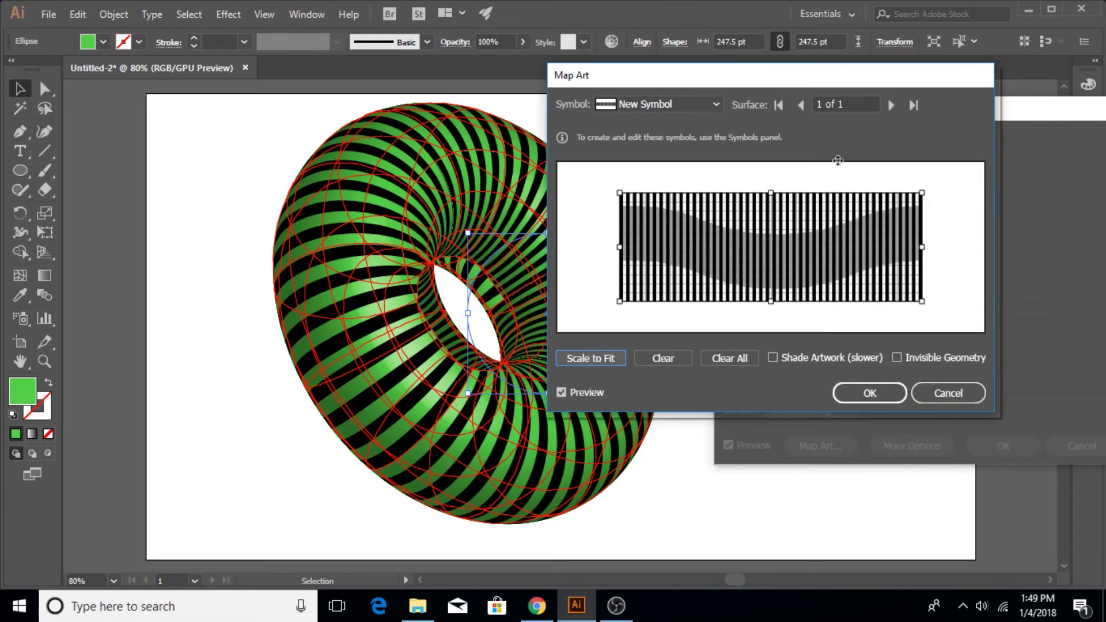
click(898, 357)
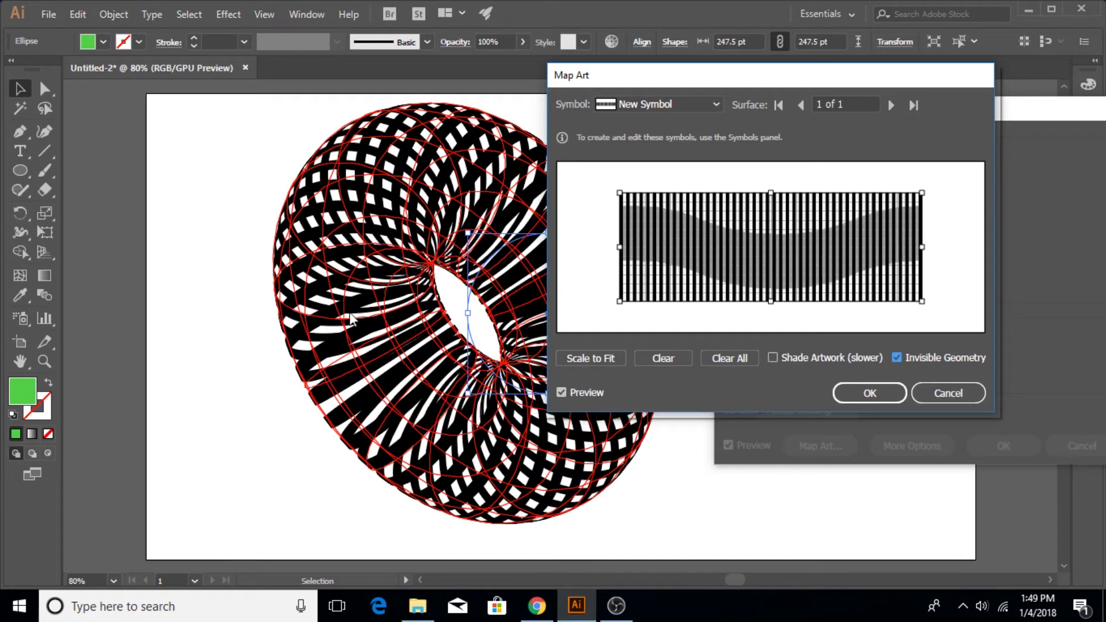
click(863, 397)
Step: Confirm the 3D Revolve, select the torus and expand its appearance
click(1004, 447)
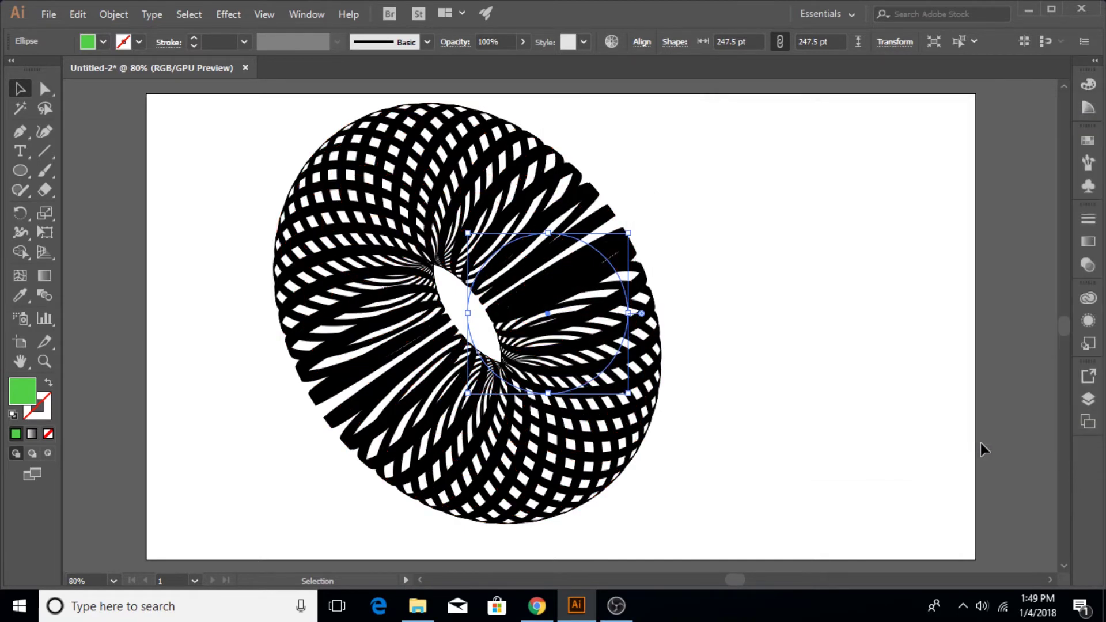
click(690, 332)
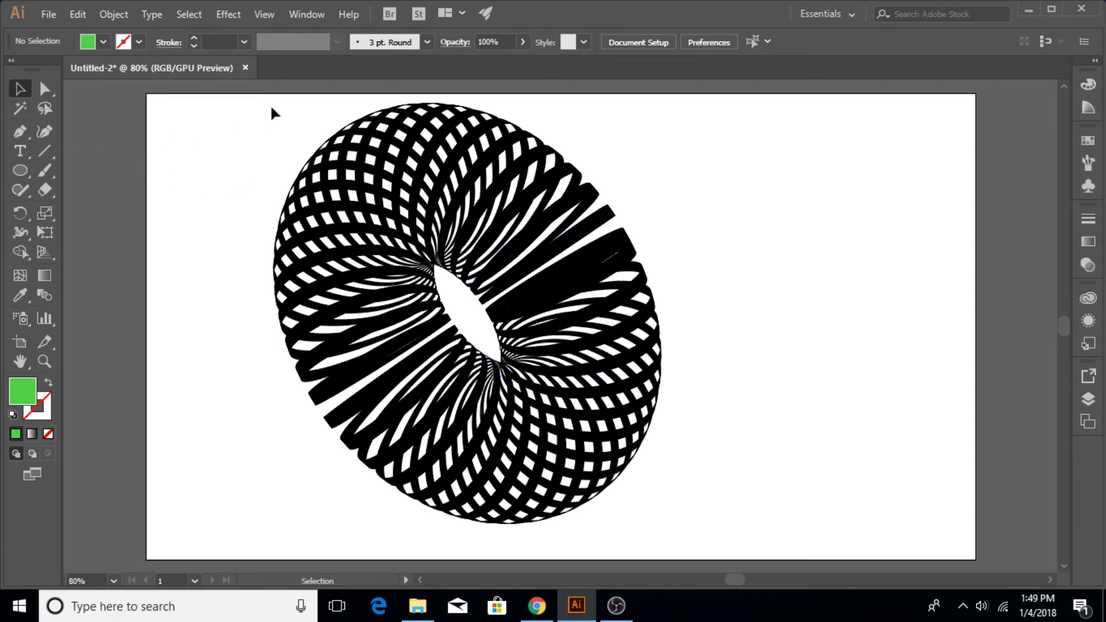
drag(271, 108, 693, 496)
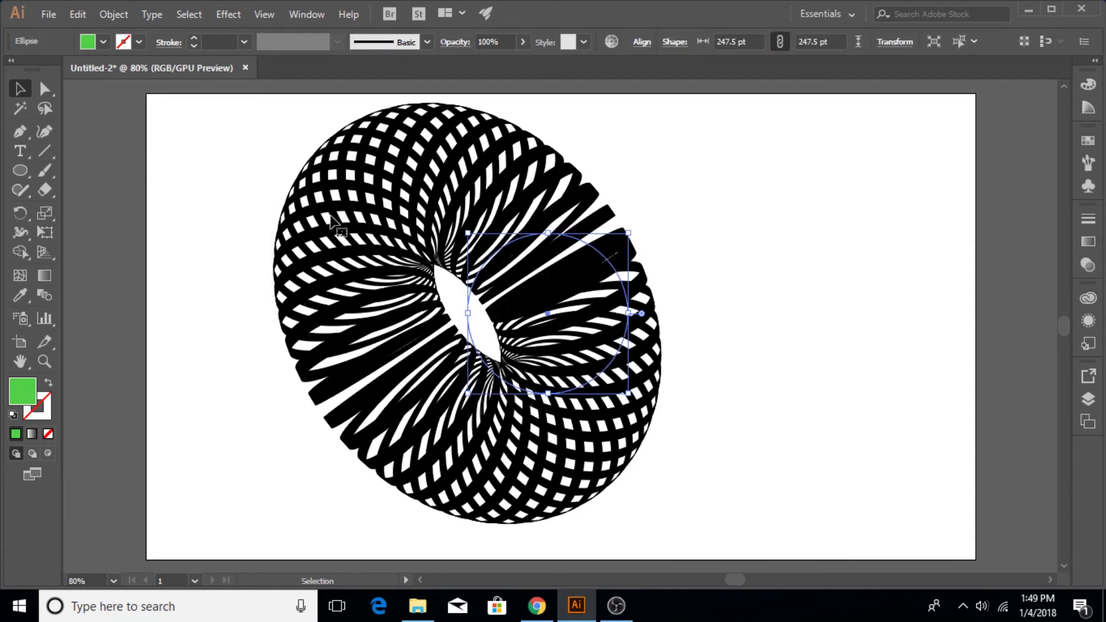
click(109, 15)
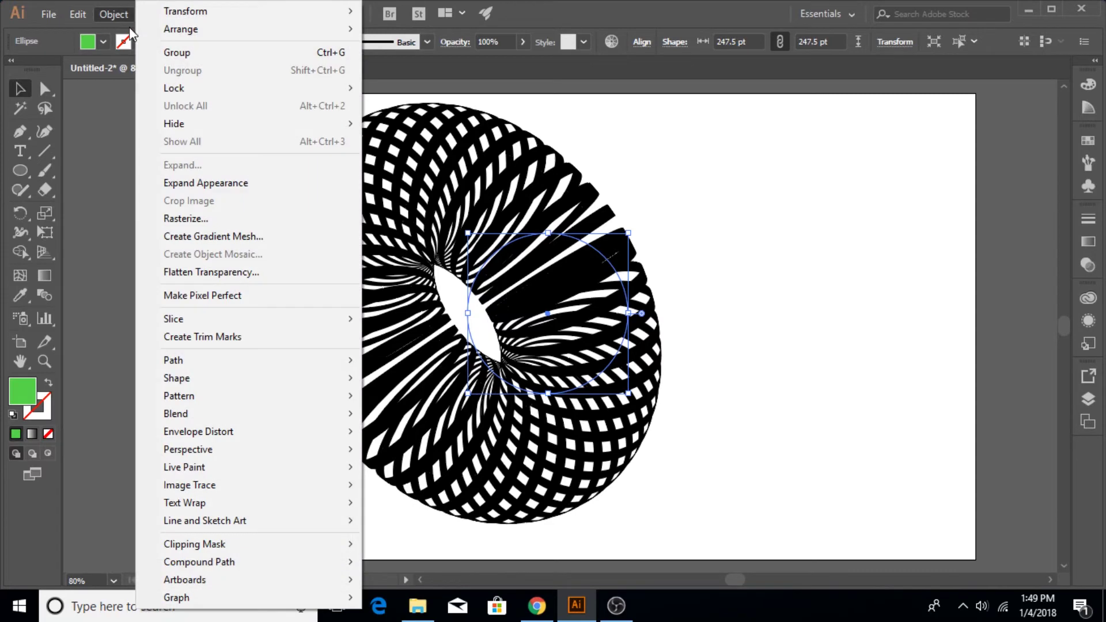
click(272, 189)
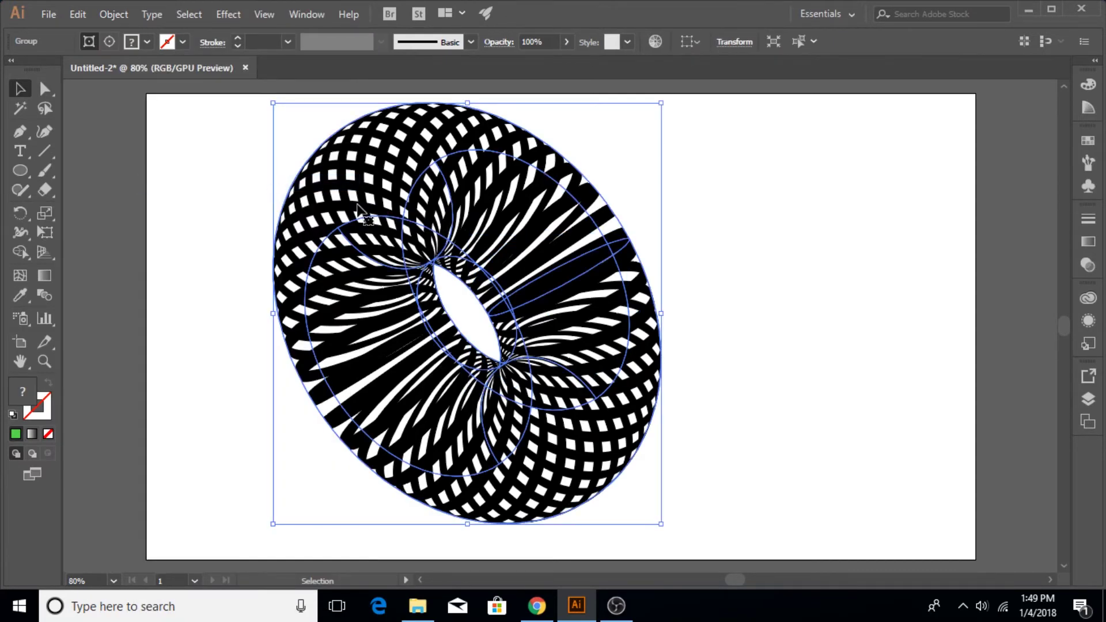
Step: Ungroup the expanded torus twice and release its clipping mask
right_click(359, 207)
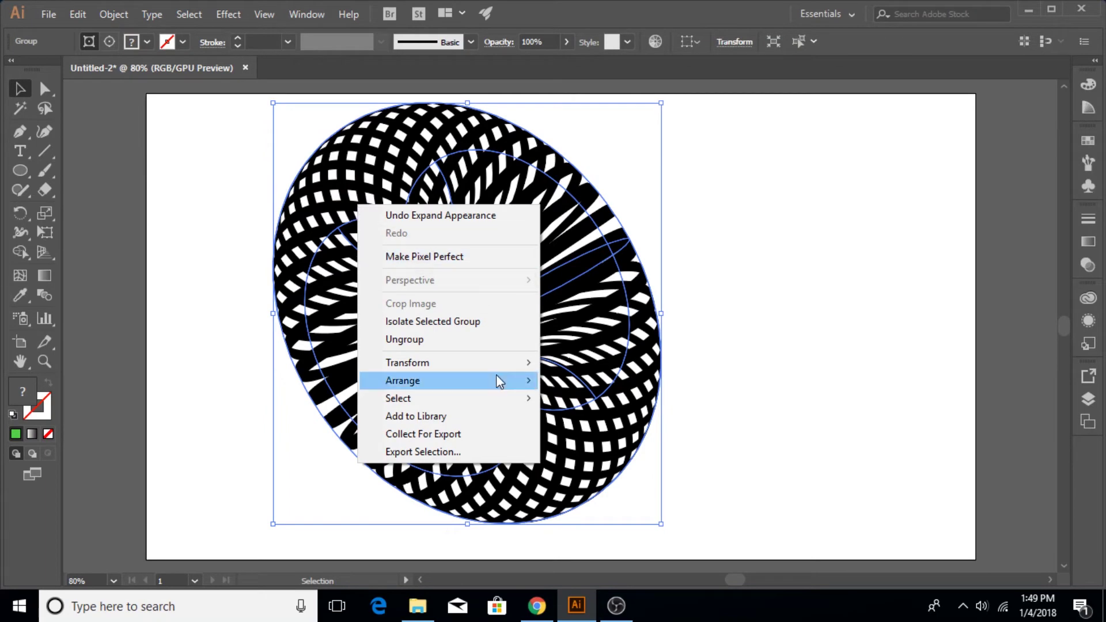
click(430, 342)
right_click(381, 184)
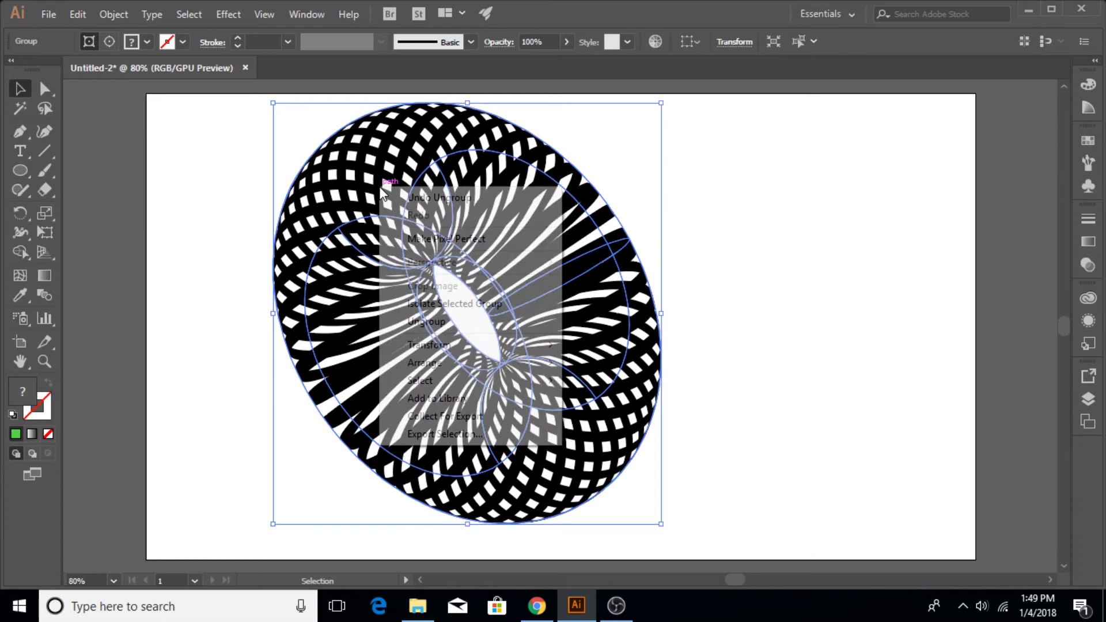
click(471, 322)
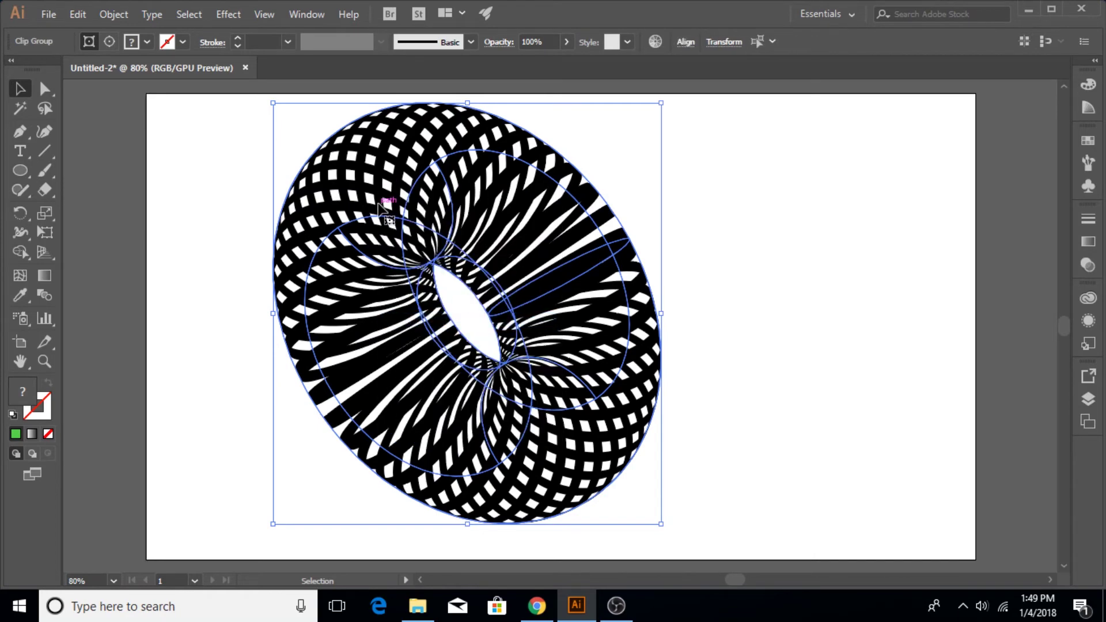
right_click(379, 206)
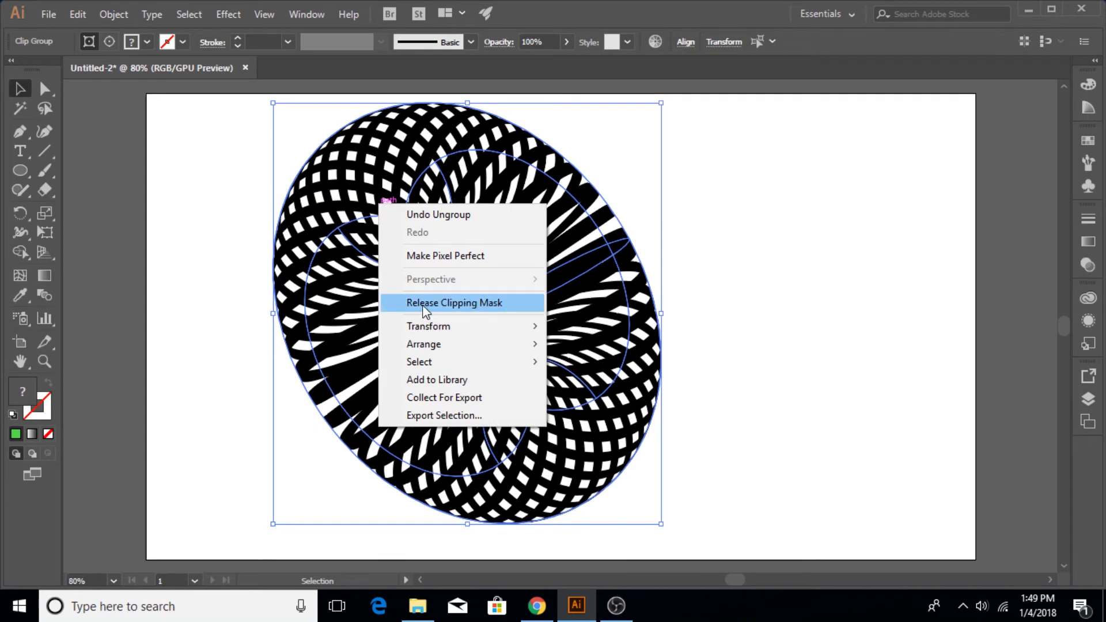
click(499, 314)
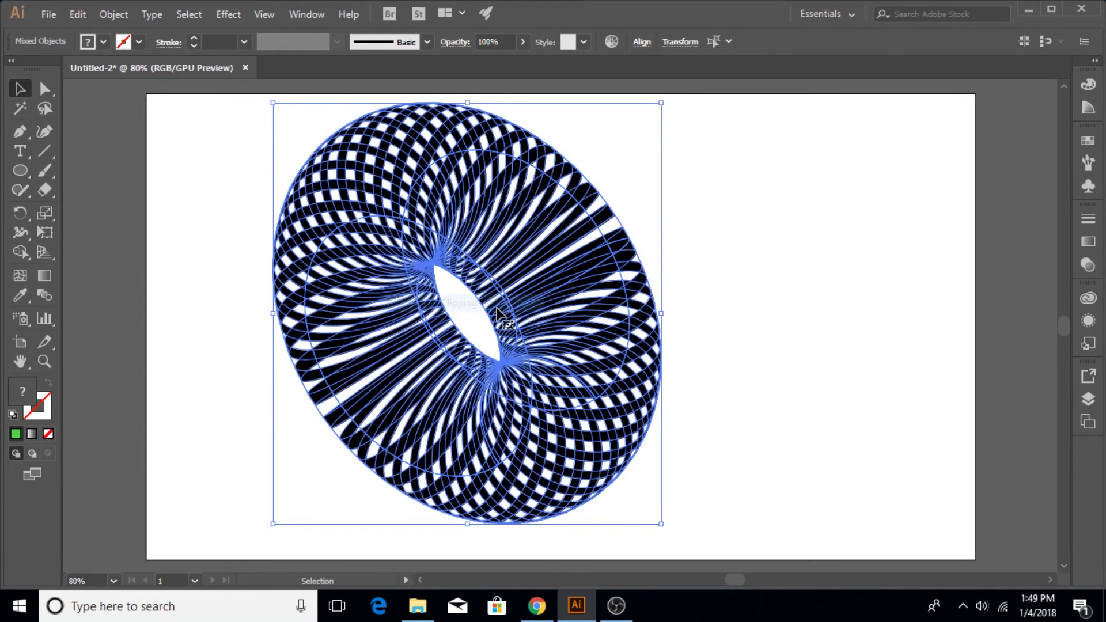
Step: Select the torus artwork and undo the last change to the stripes
click(742, 237)
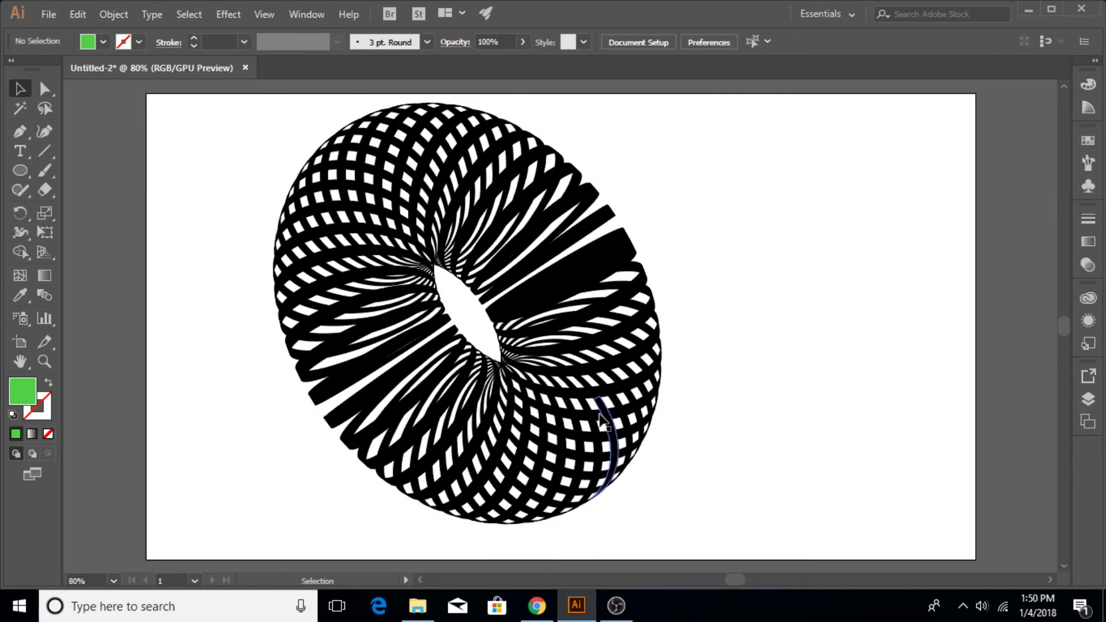
click(551, 455)
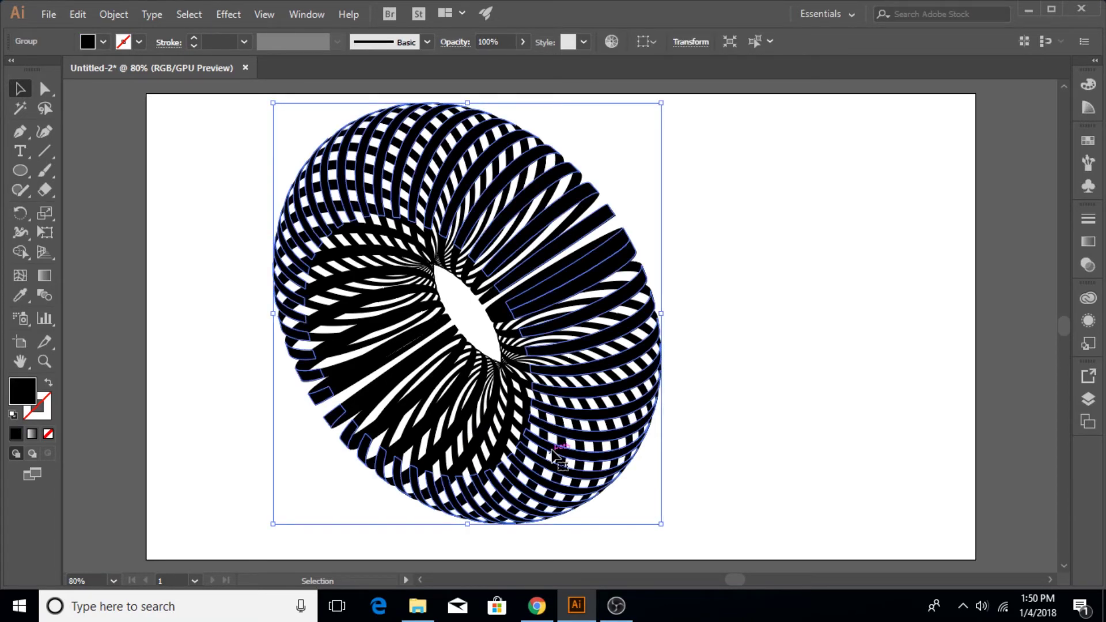
key(ctrl+z)
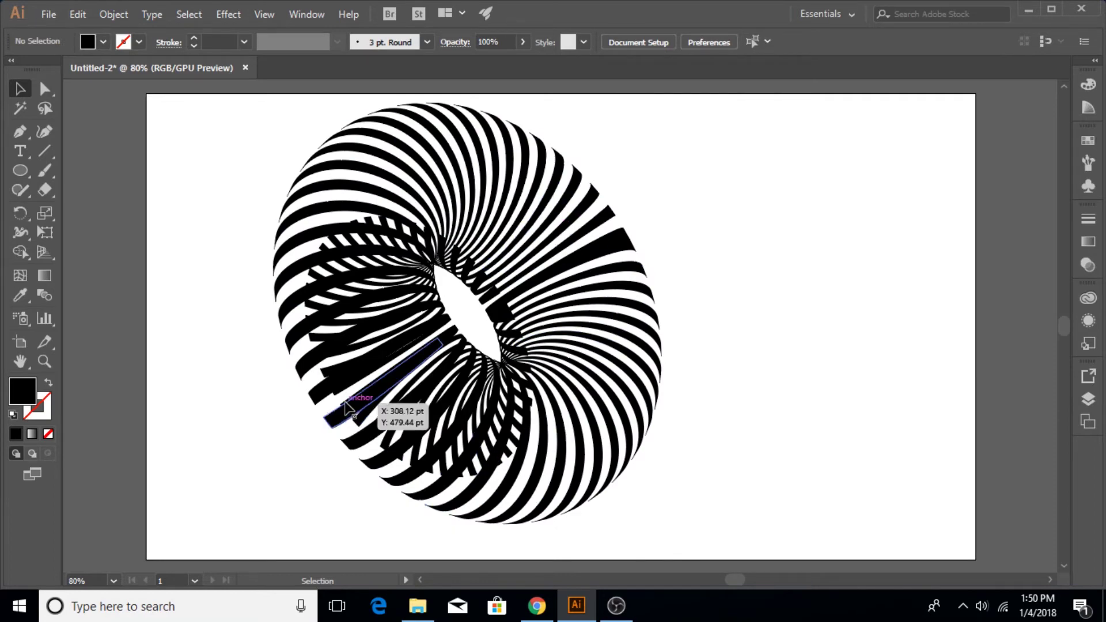
Step: Check the stray stripe groups on the left and near the hole, then select the whole torus
click(323, 374)
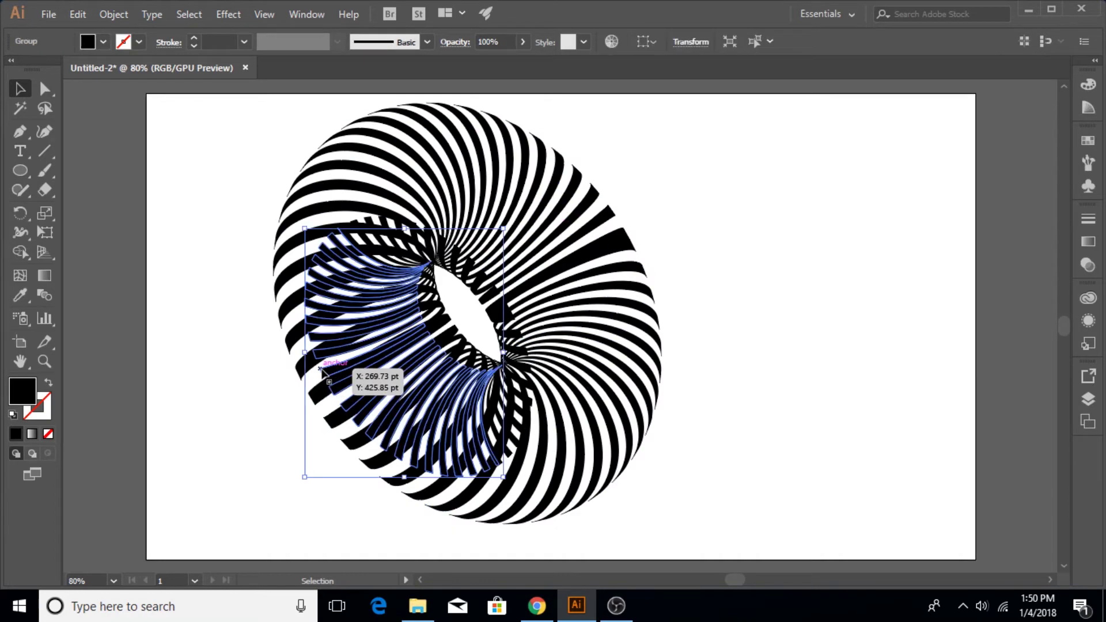
click(636, 364)
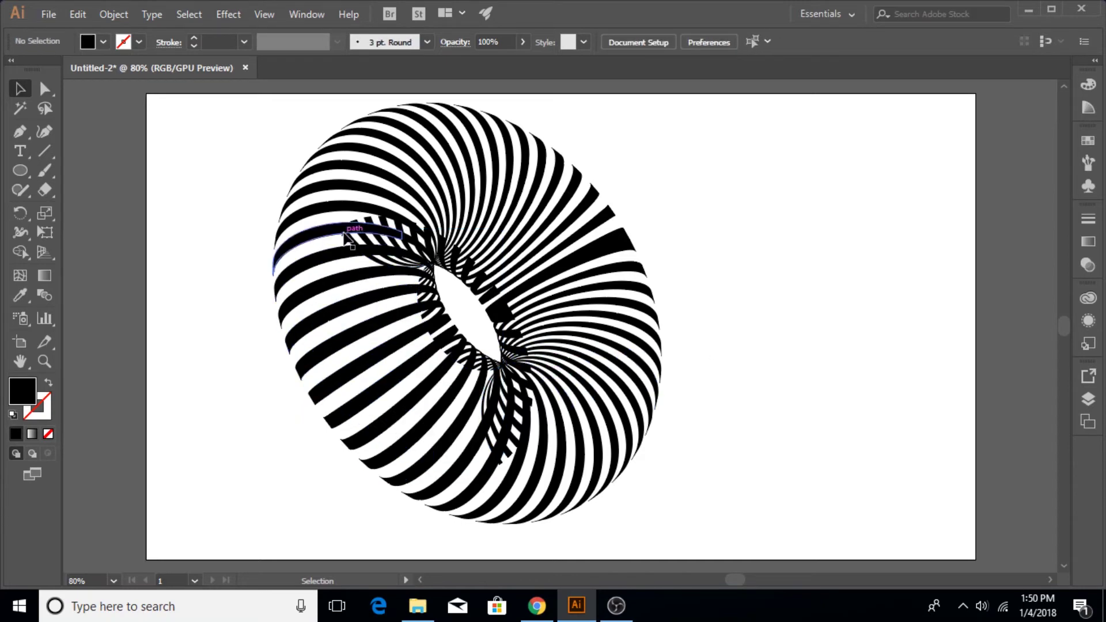
click(392, 233)
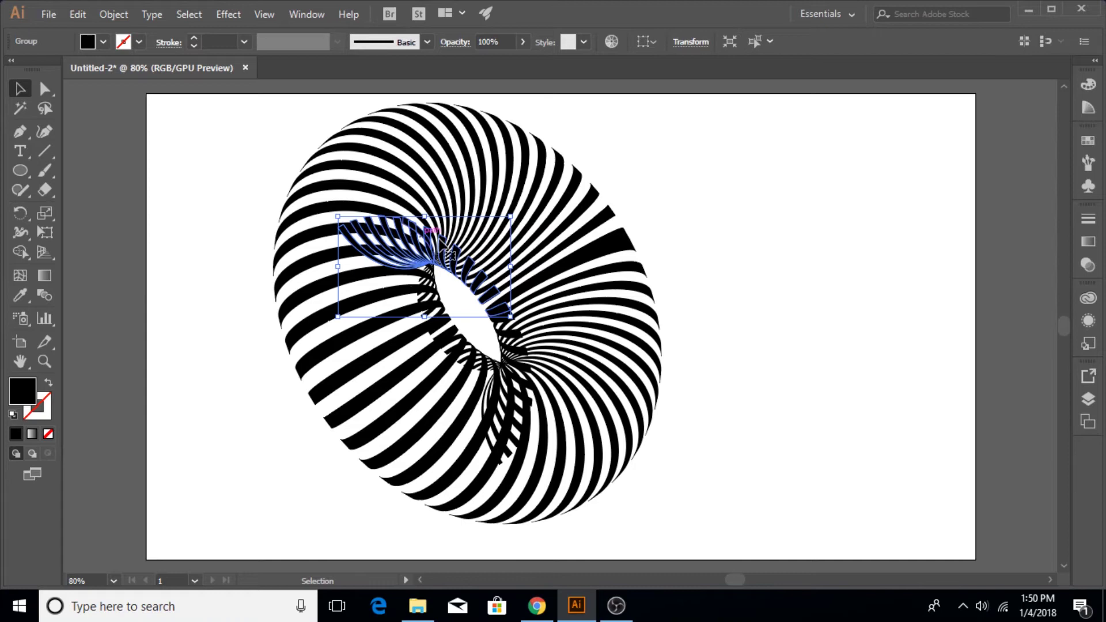
click(507, 425)
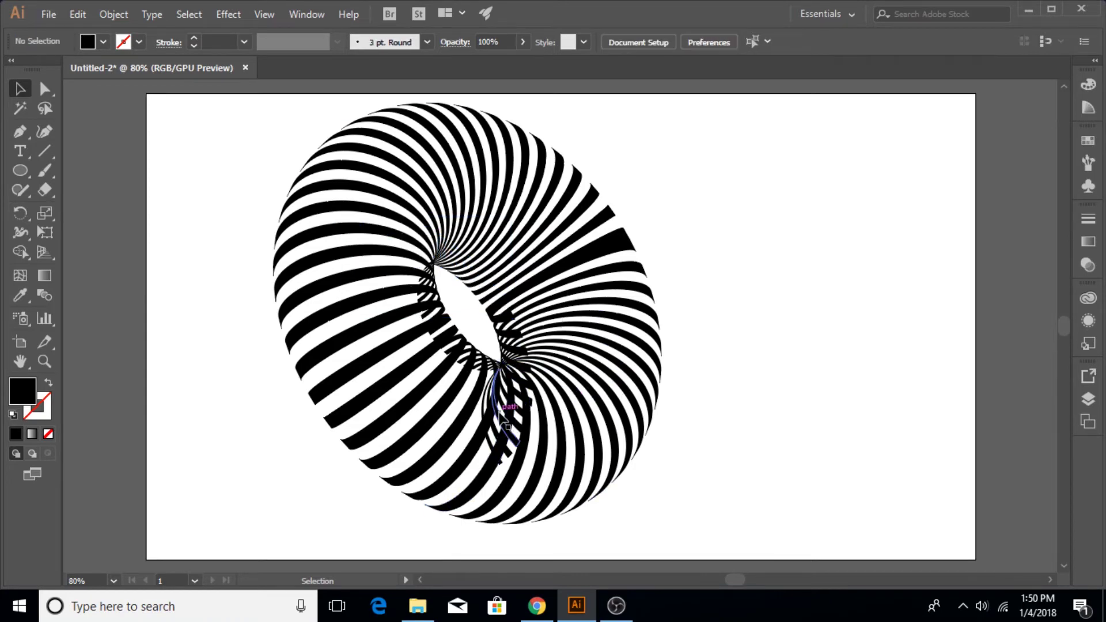
click(435, 340)
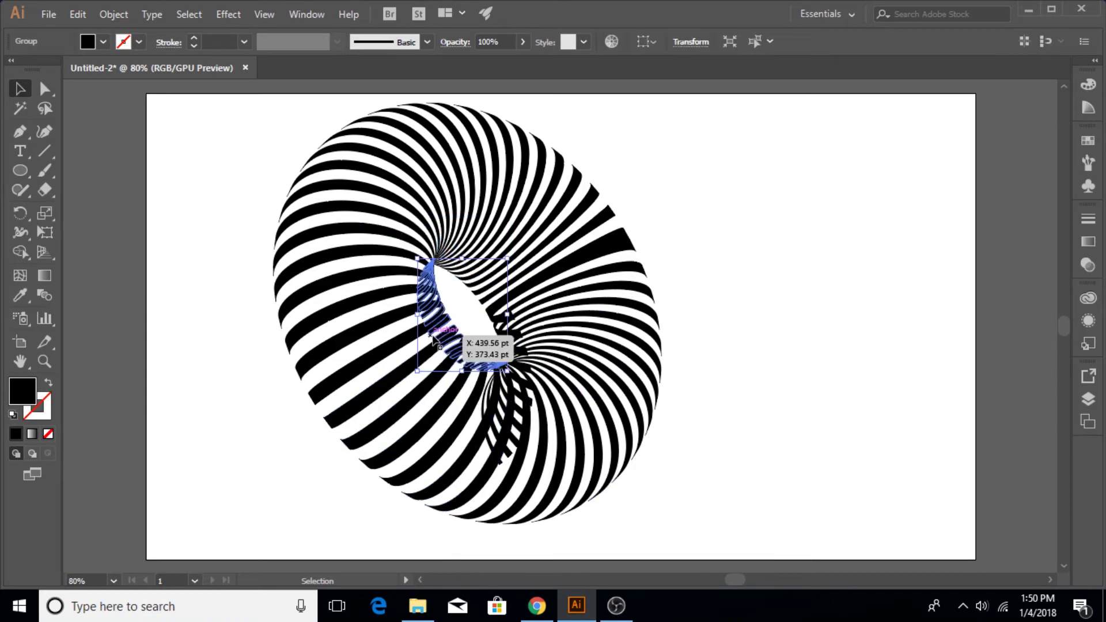
click(435, 341)
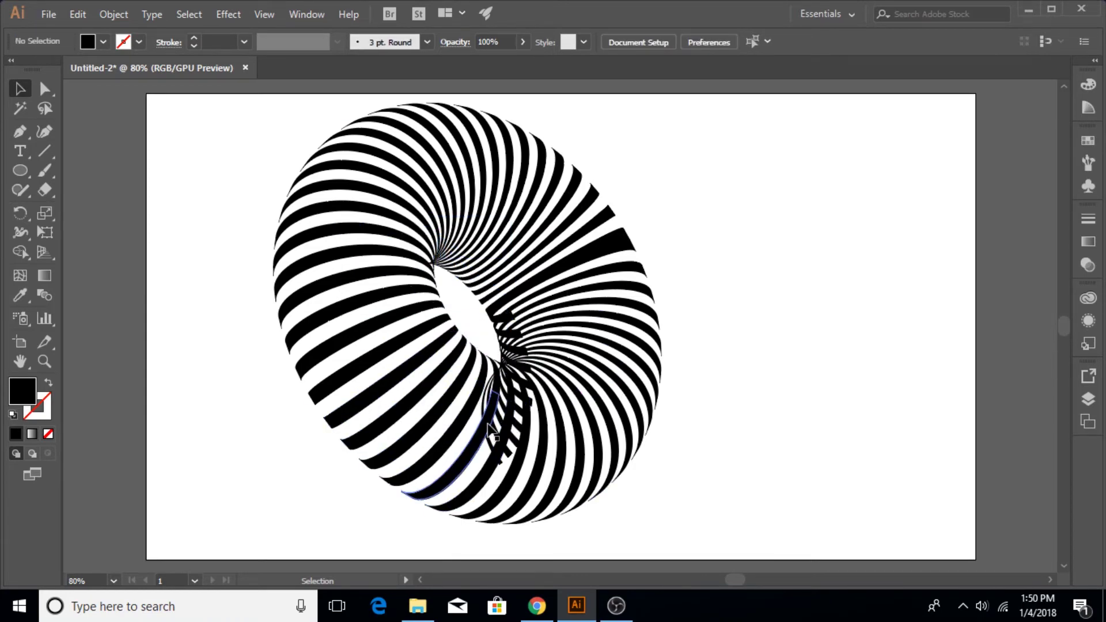
click(494, 452)
click(496, 454)
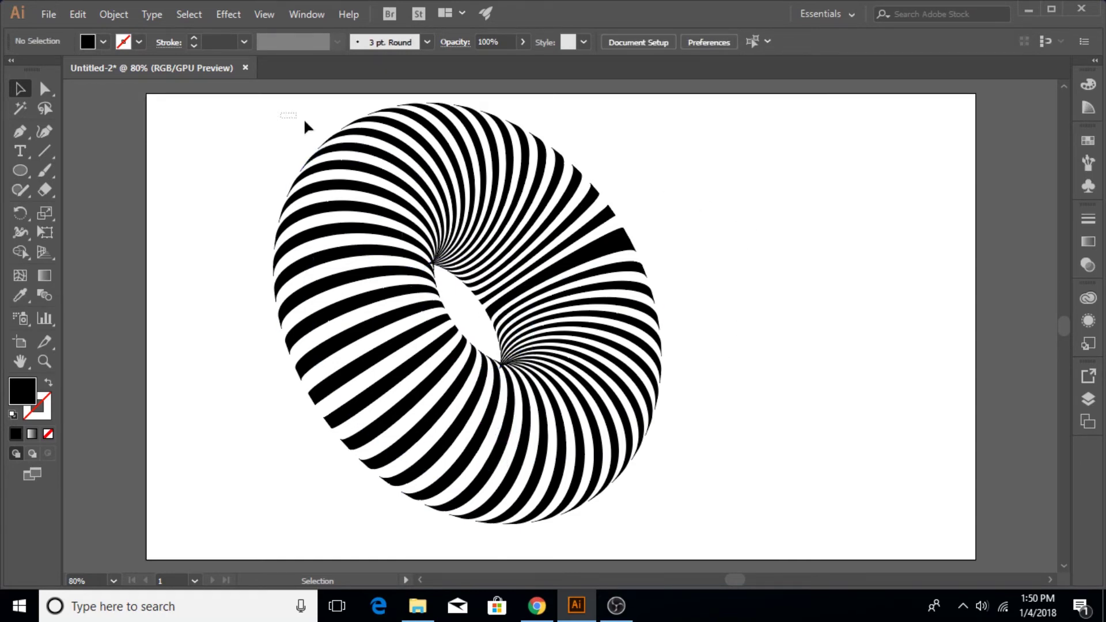
drag(304, 121, 707, 502)
Step: Marquee-select the entire torus and give it a red D61212 fill, then deselect
click(714, 464)
drag(258, 118, 692, 529)
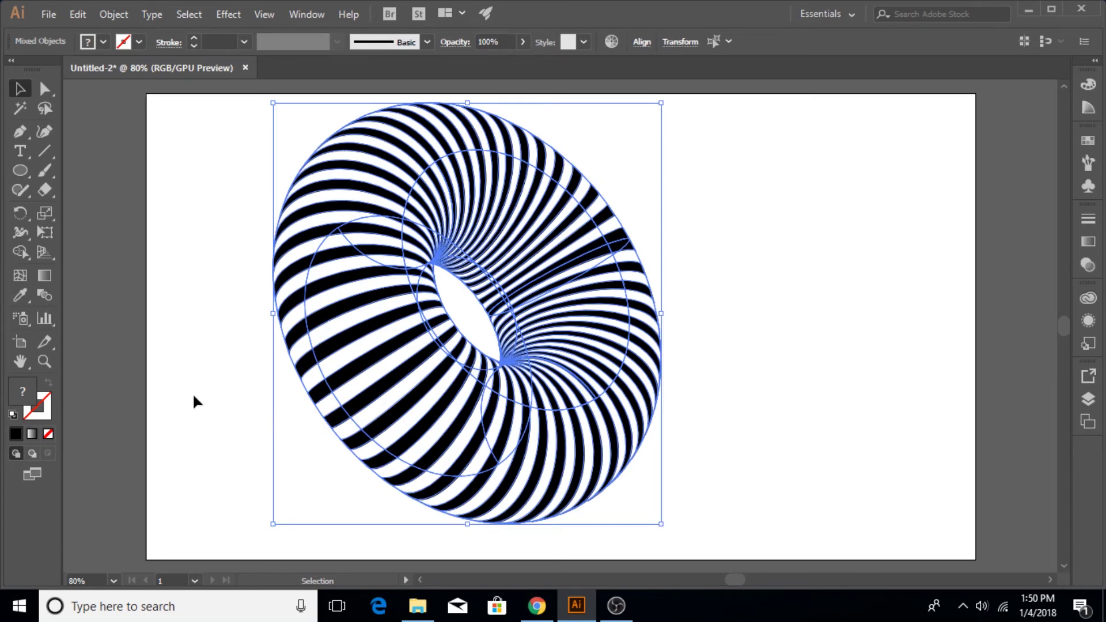
double_click(23, 396)
drag(839, 162, 843, 156)
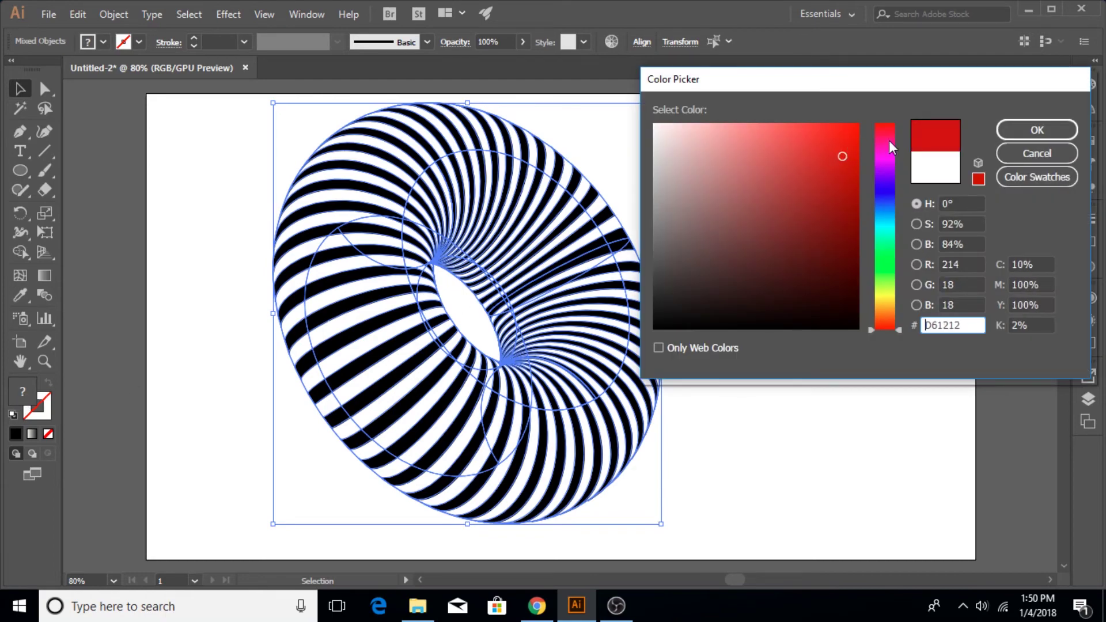
click(1043, 132)
click(796, 223)
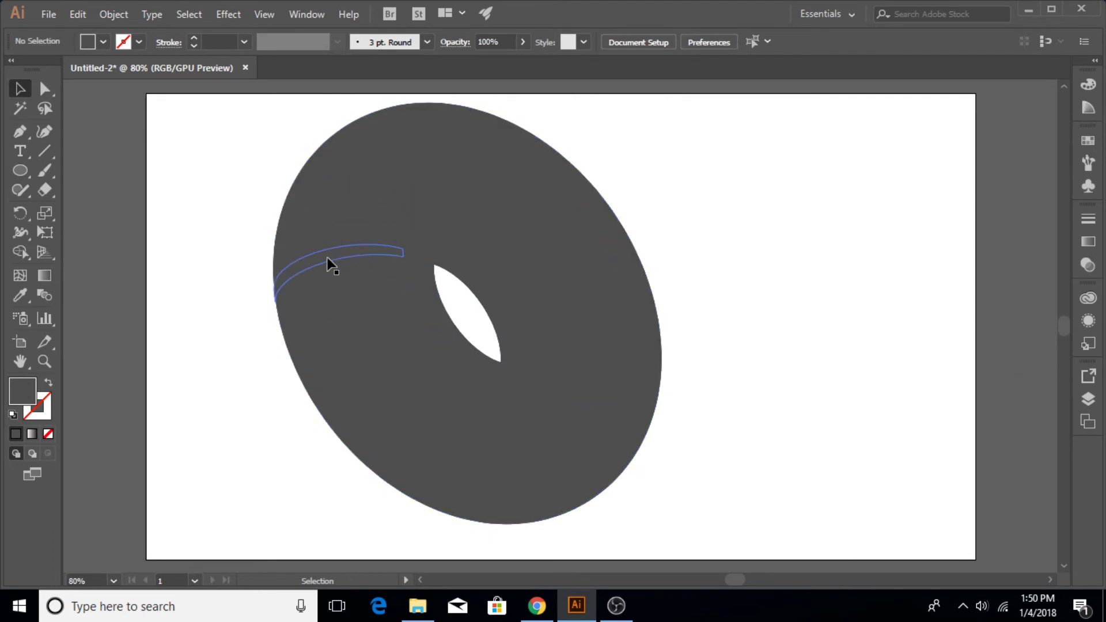
Step: Undo the red fill and inspect individual torus paths and stripes by selecting them
key(a)
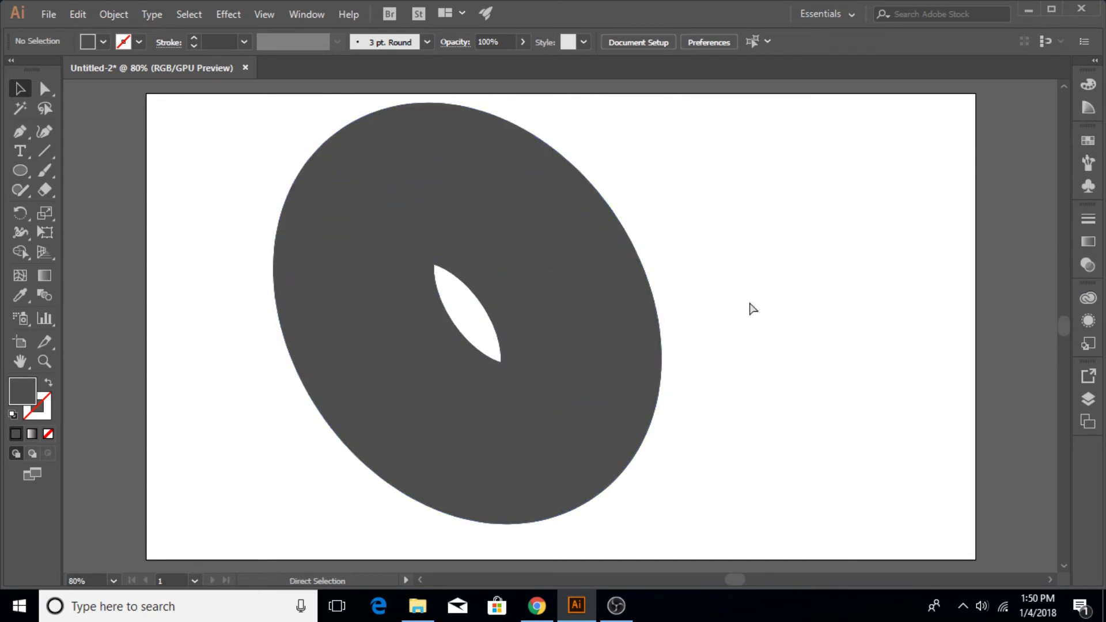
key(ctrl+z)
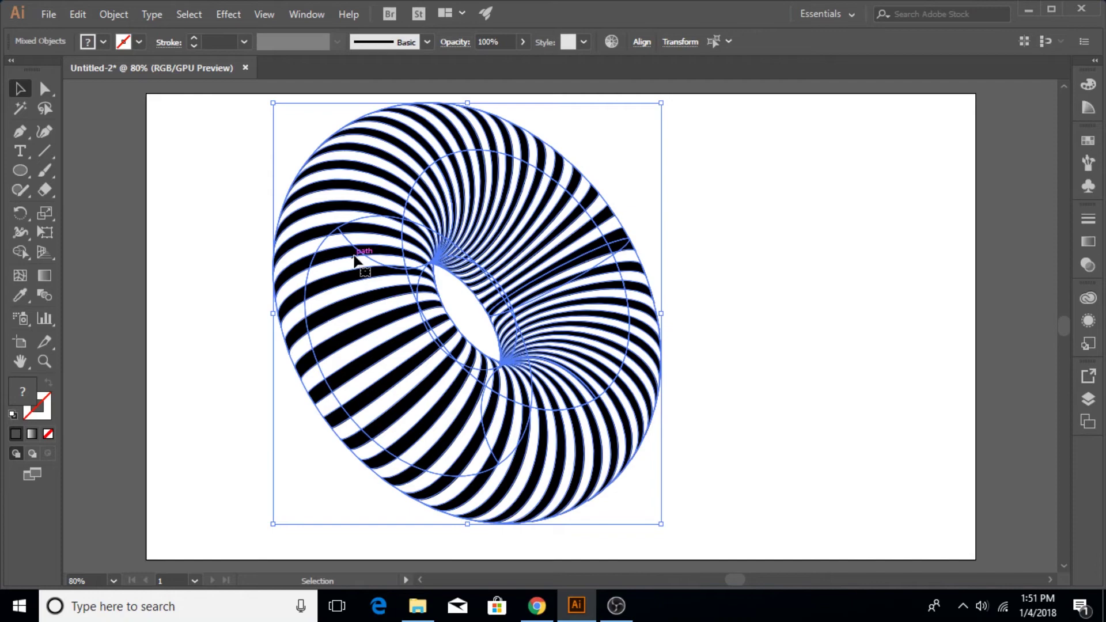
click(248, 268)
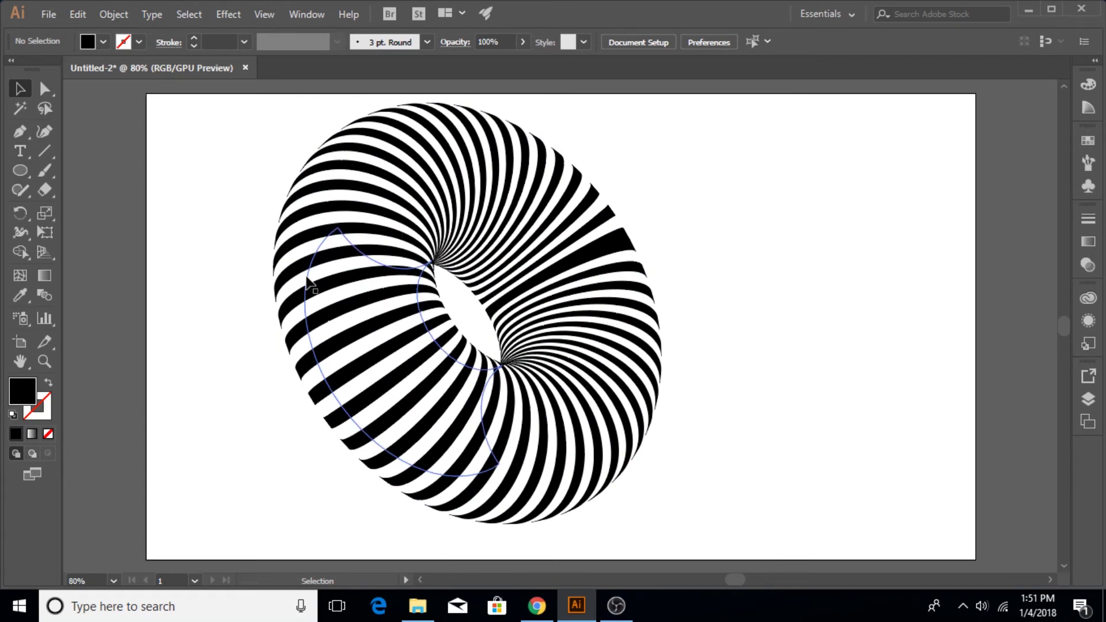
click(310, 284)
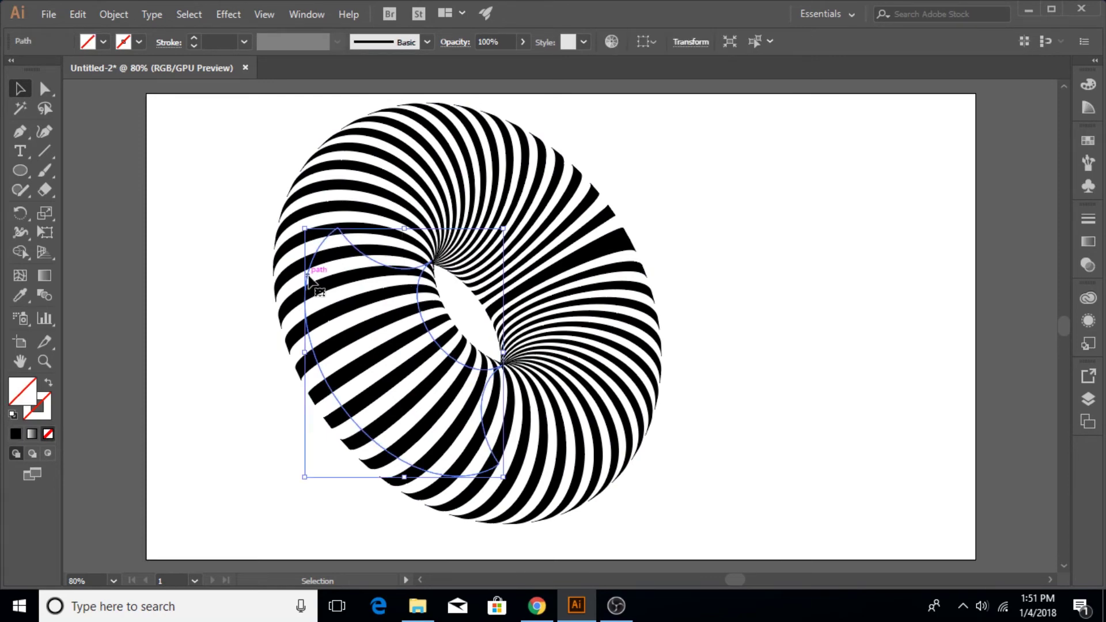
key(ctrl+shift+a)
click(302, 285)
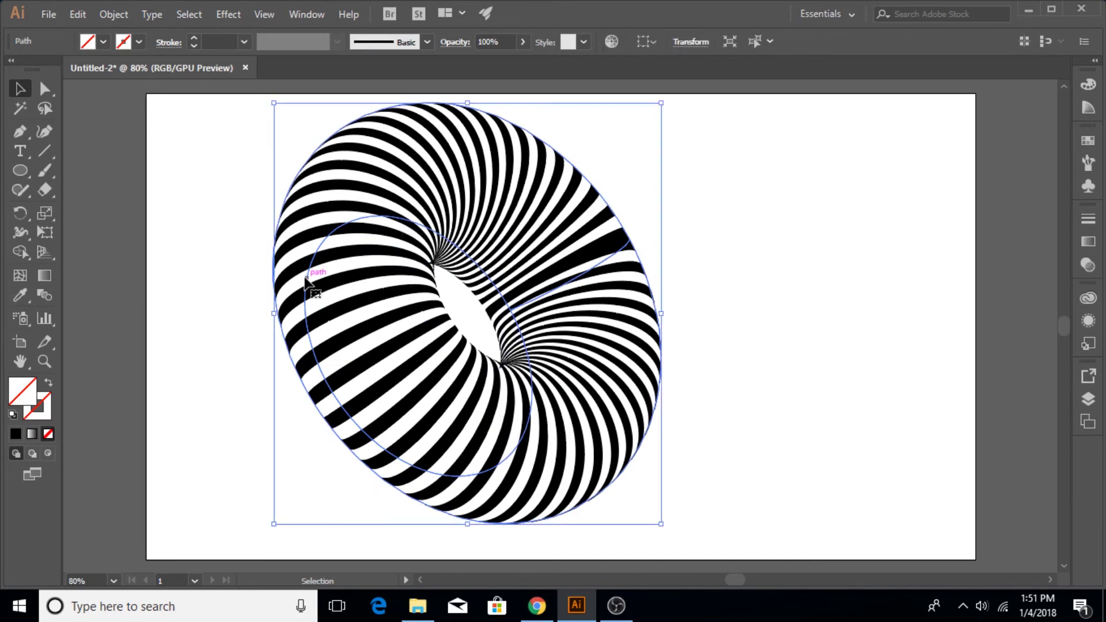
key(ctrl+shift+a)
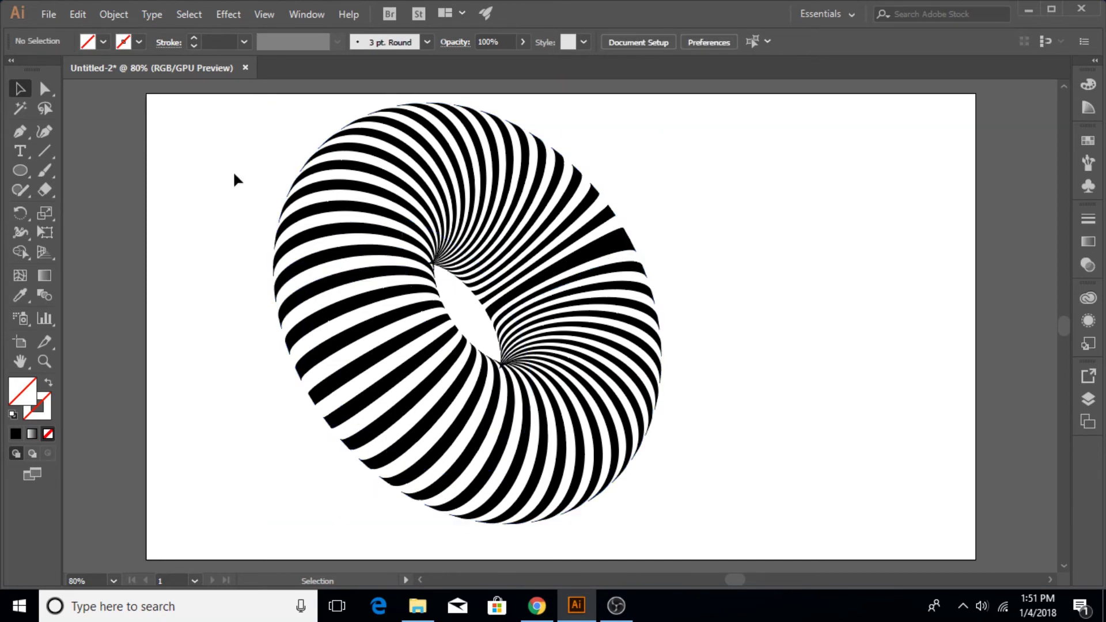
drag(254, 133, 782, 363)
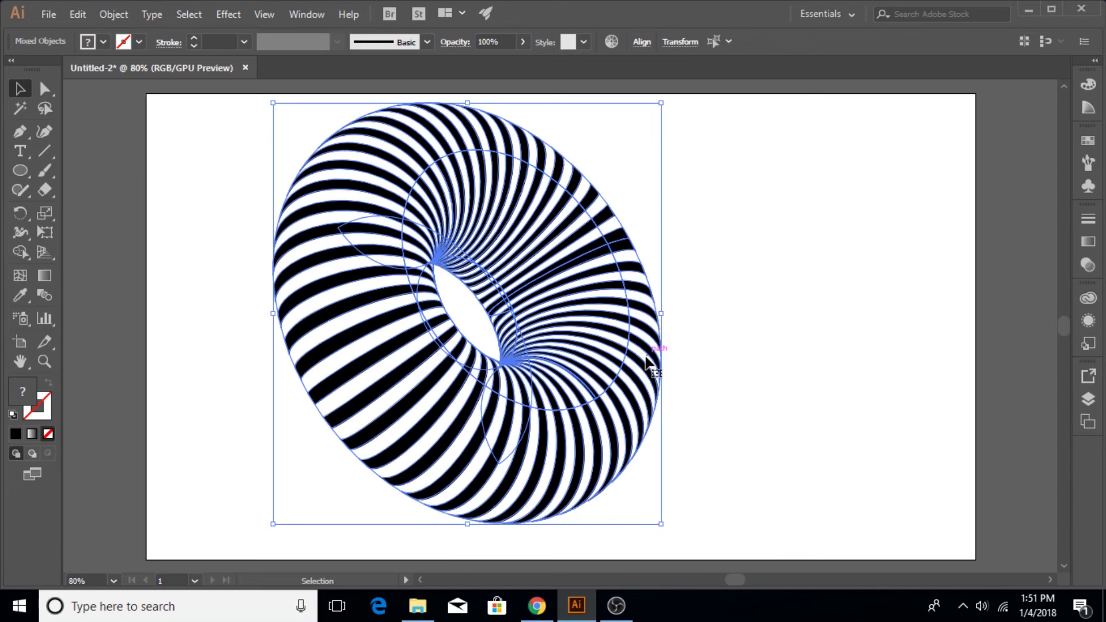
click(254, 248)
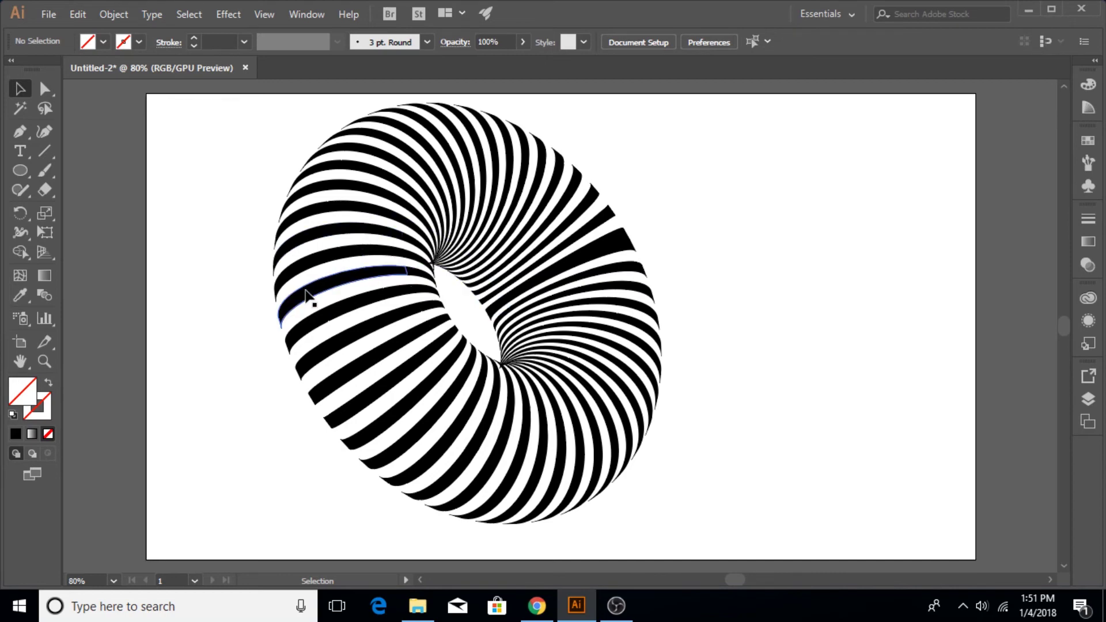
click(347, 242)
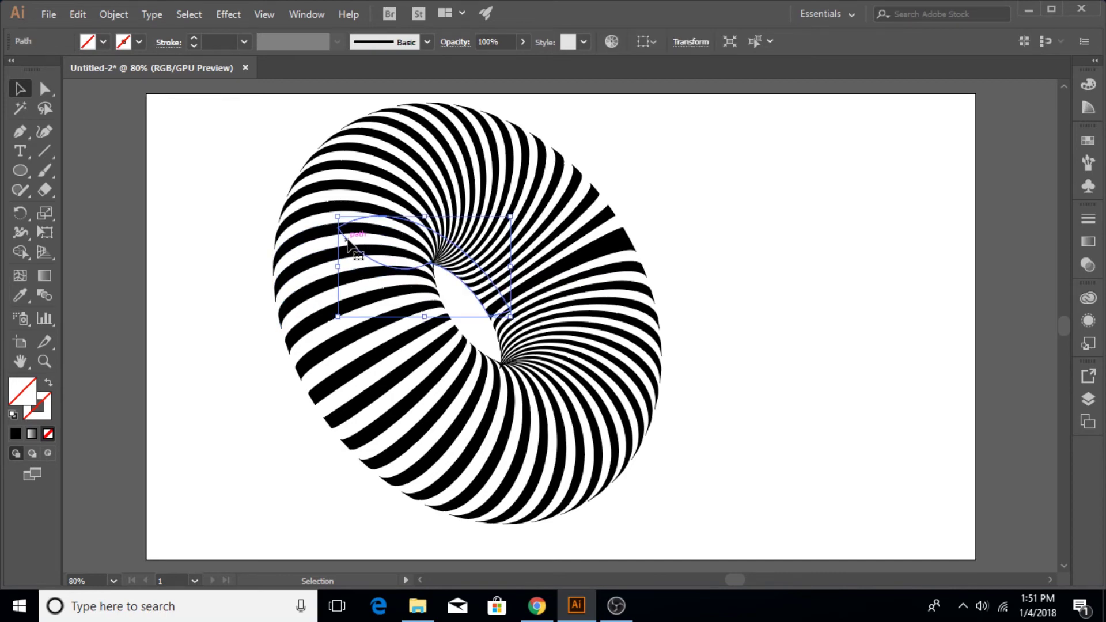
click(353, 245)
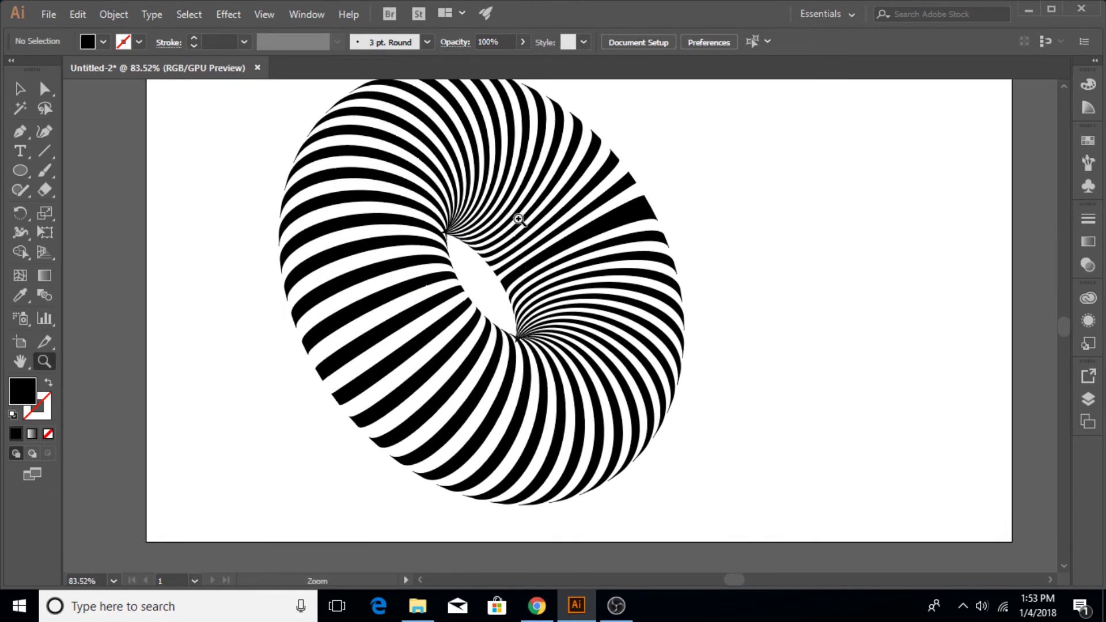
Step: Zoom in on the torus hole, then recentre and refit the view with the Selection tool active
scroll(517, 242, up, 1)
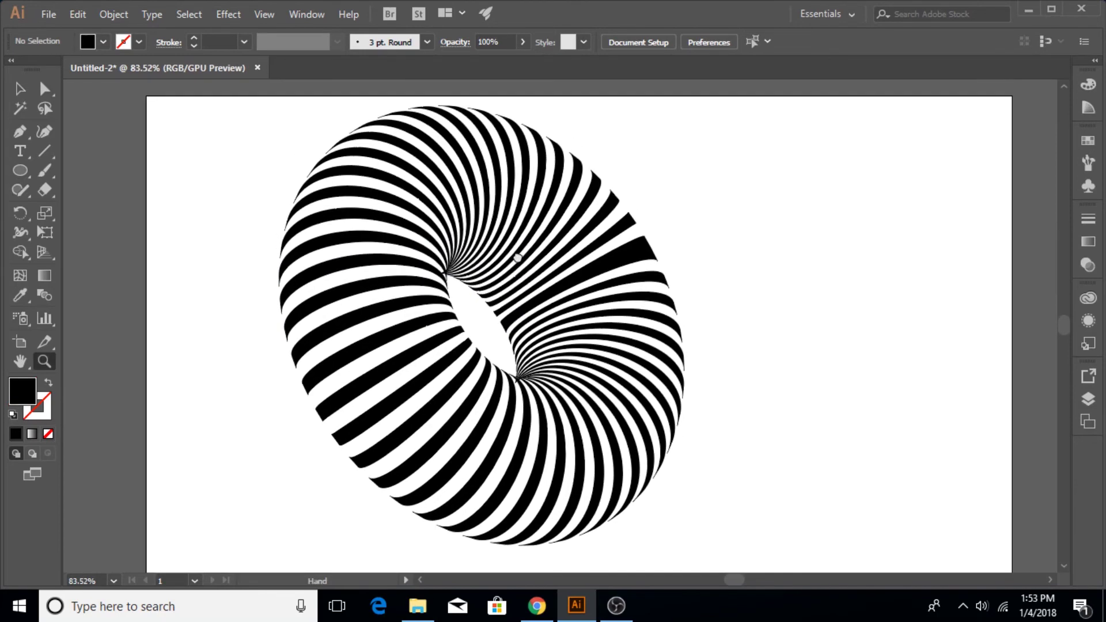
scroll(483, 298, up, 2)
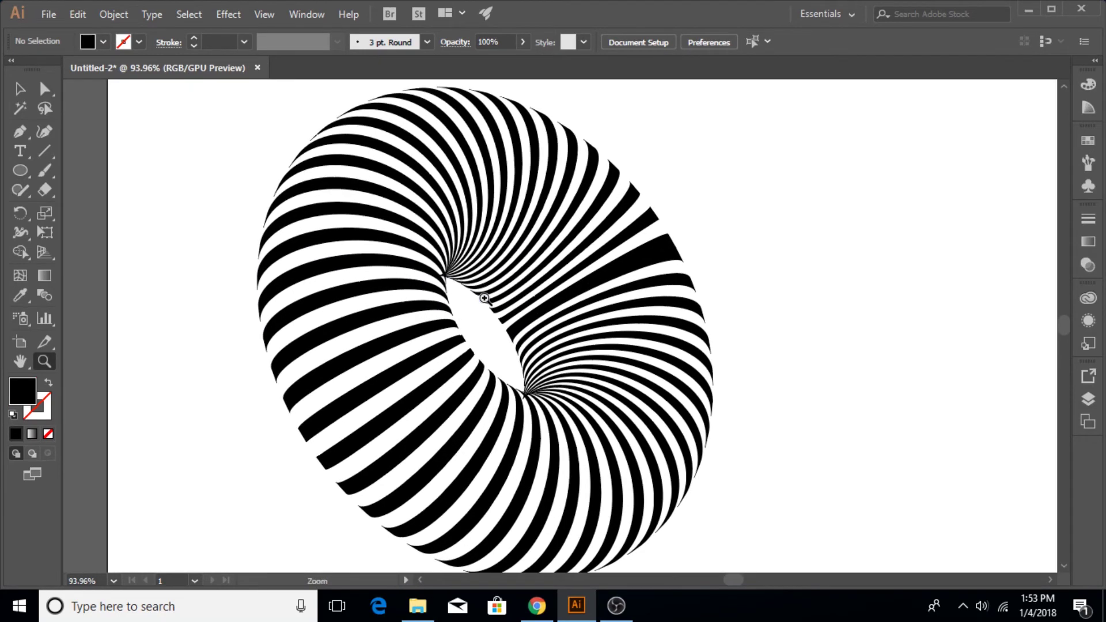
click(483, 298)
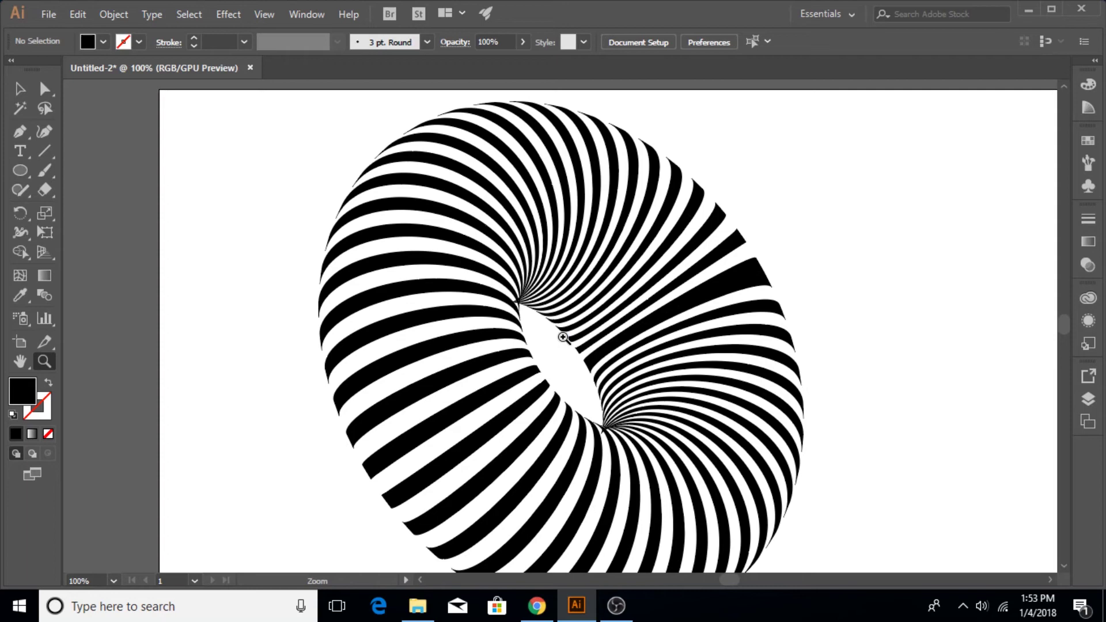
scroll(563, 337, down, 1)
drag(552, 338, 521, 311)
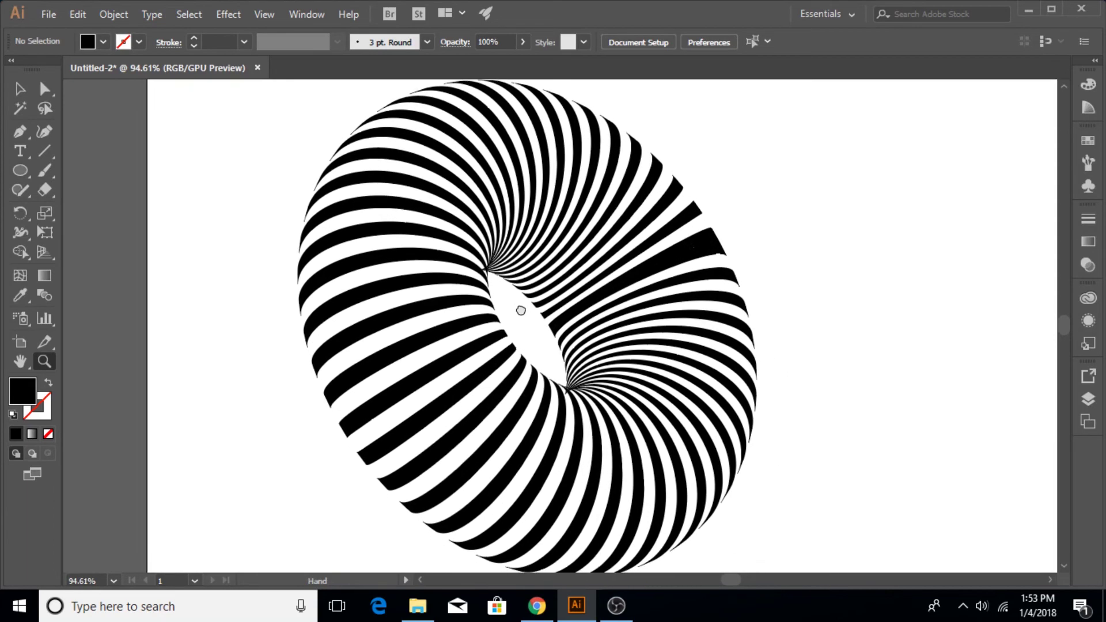
alt+click(518, 311)
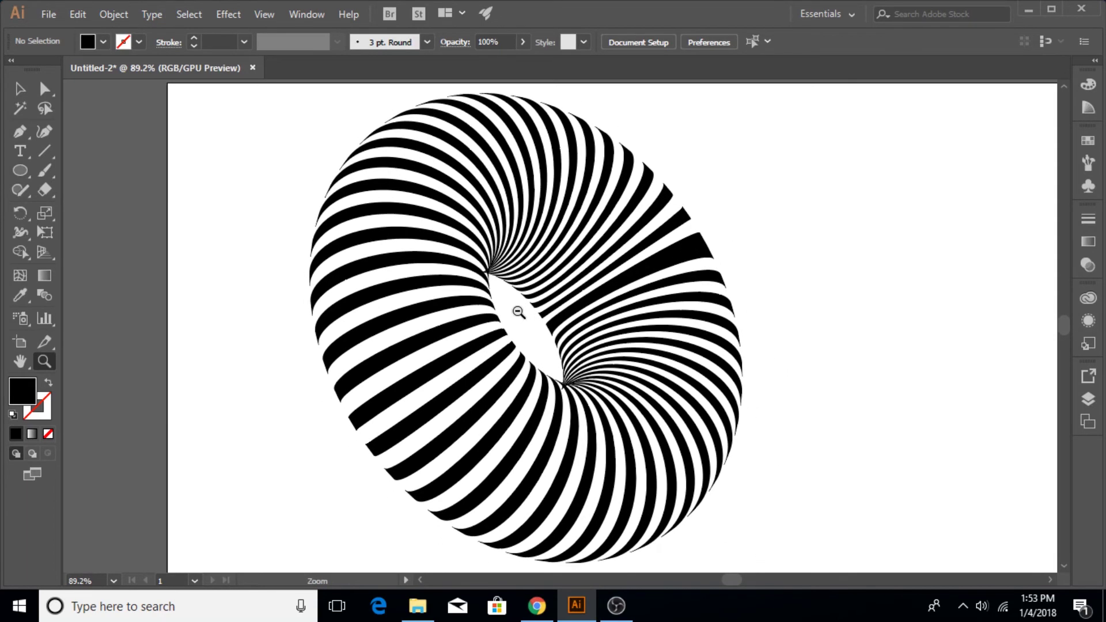
key(v)
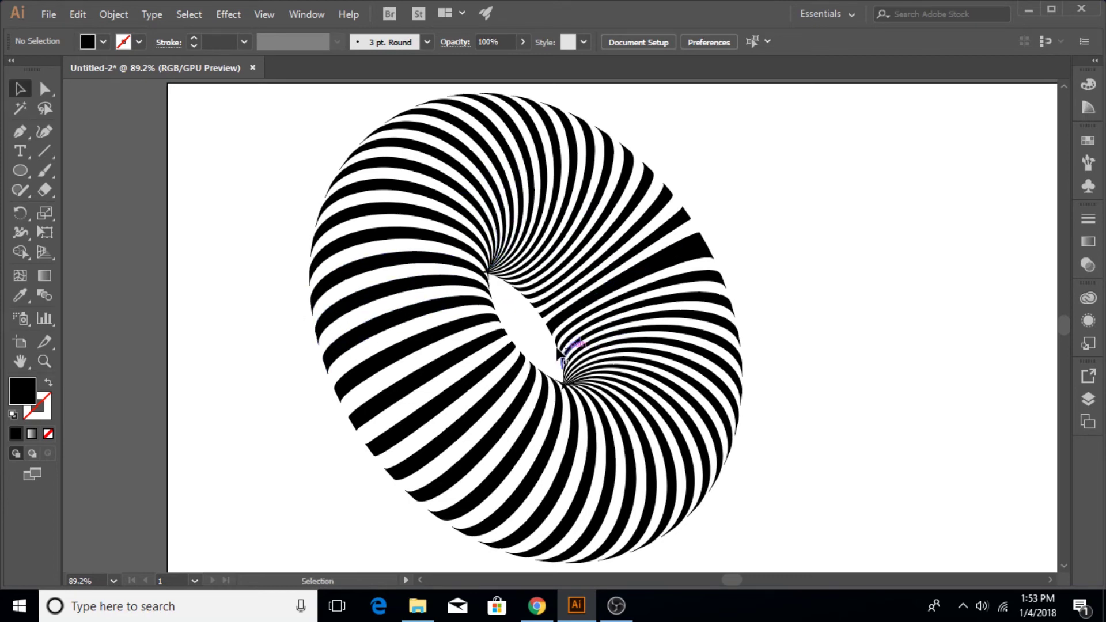
Step: Select all the torus stripe paths and fill them vivid blue #1449F2
click(348, 144)
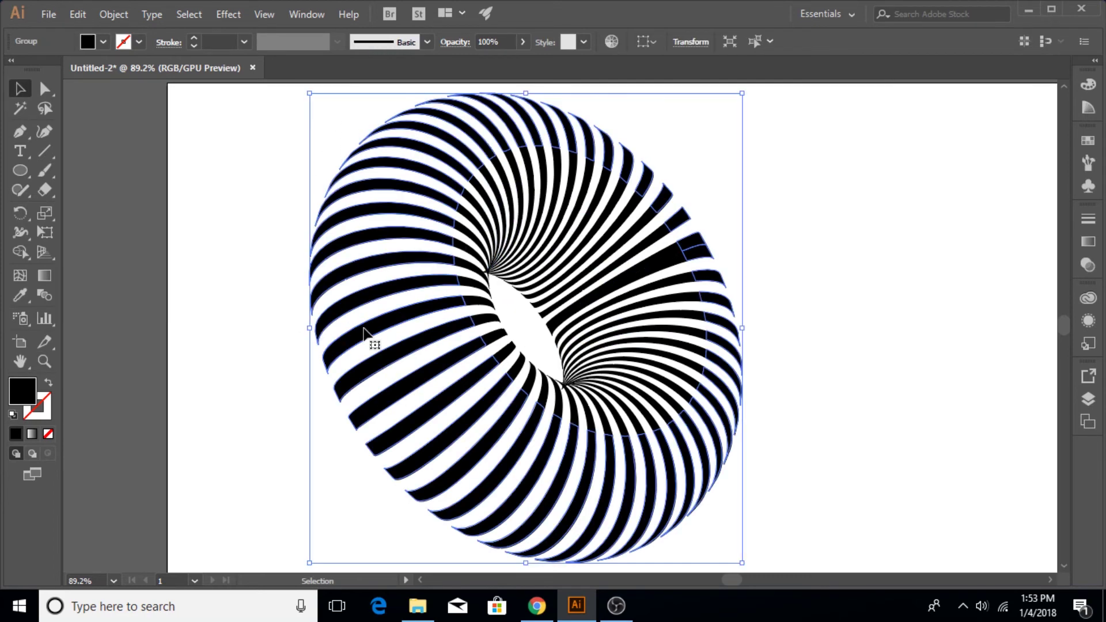
drag(304, 138, 786, 434)
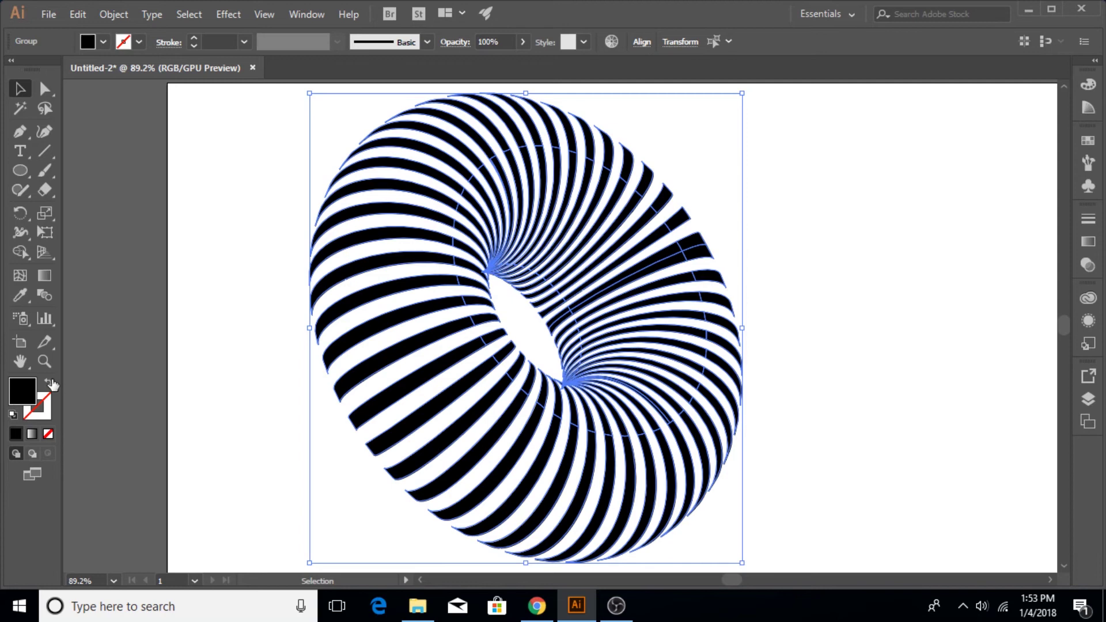
double_click(26, 389)
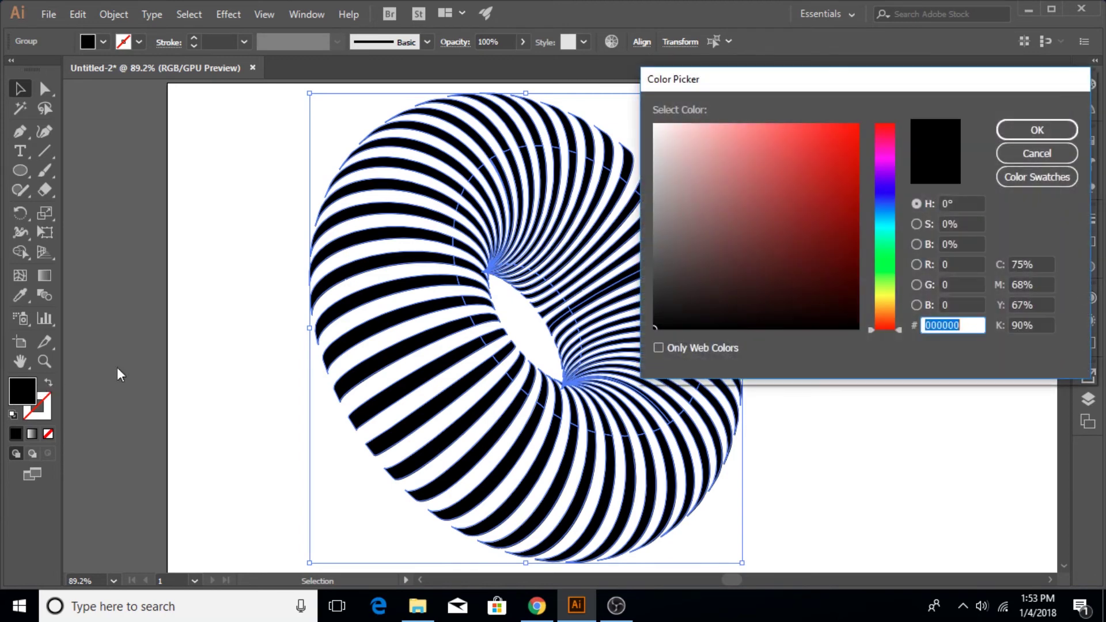
click(885, 302)
drag(886, 303, 890, 203)
drag(845, 134, 843, 133)
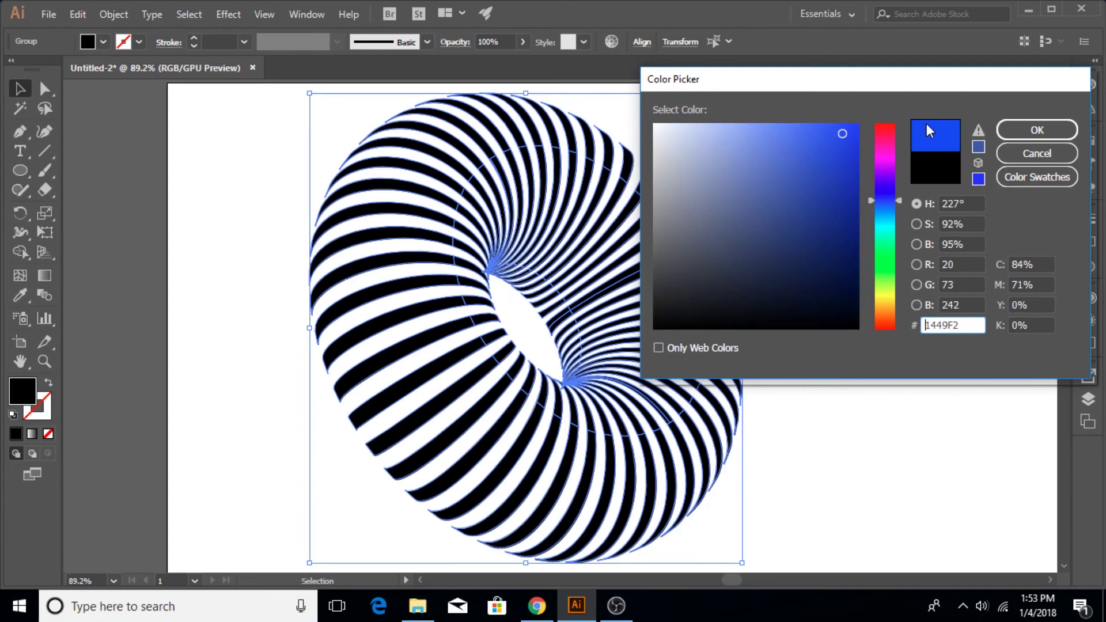
click(1034, 131)
click(266, 220)
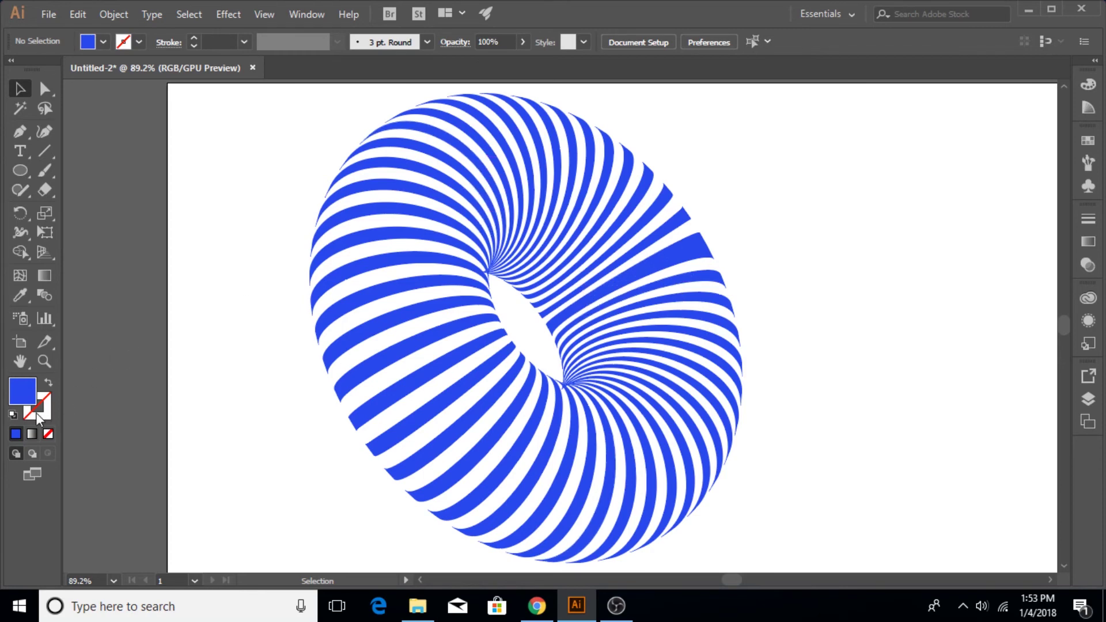
Step: Apply a gradient fill to the whole striped torus
click(32, 433)
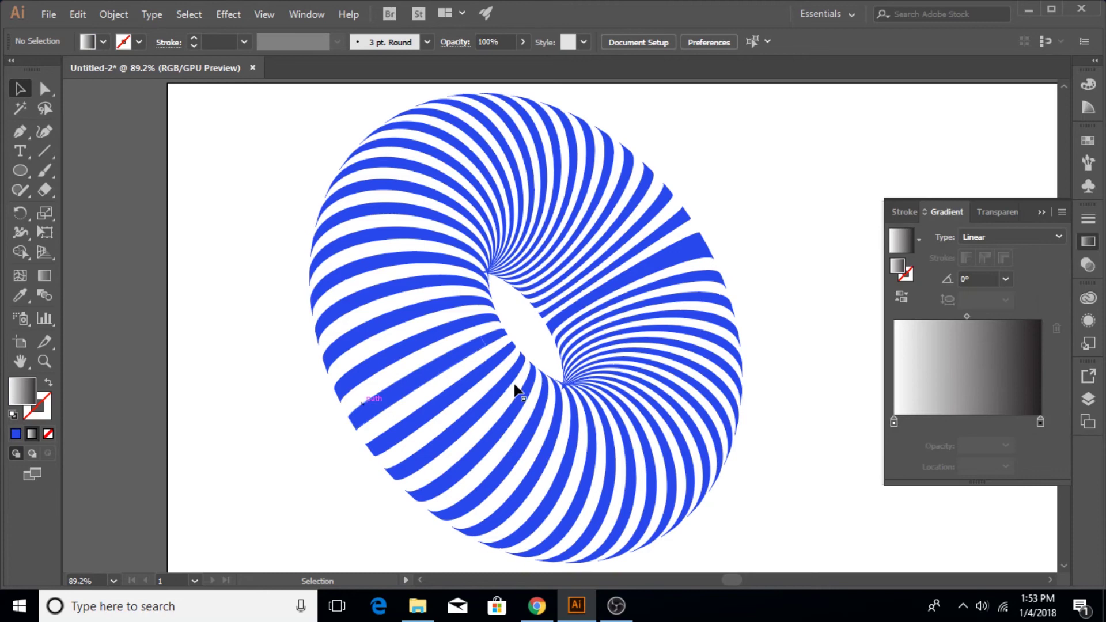
drag(310, 164, 674, 488)
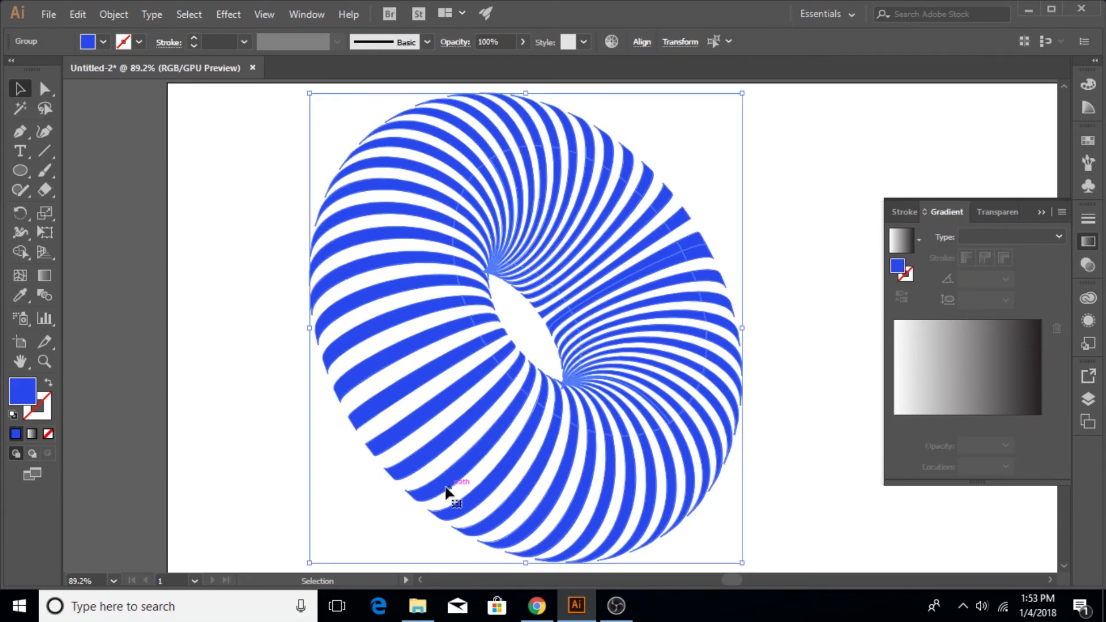
click(31, 437)
click(258, 368)
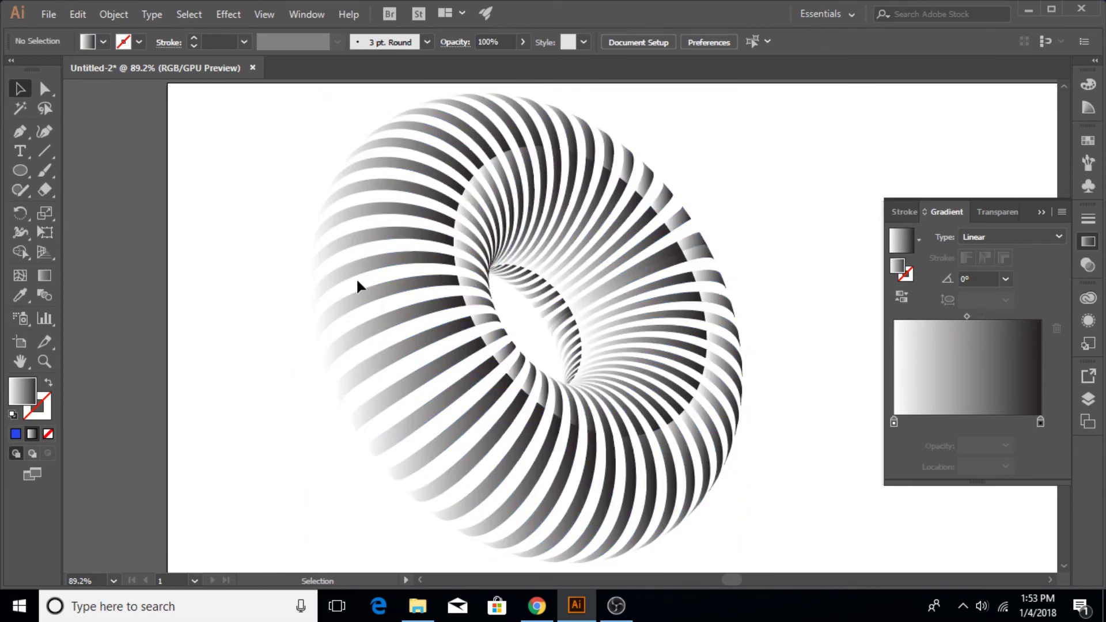
Step: Undo the gradient and the blue recolour so the stripes return to solid black
key(ctrl+z)
key(ctrl+shift+a)
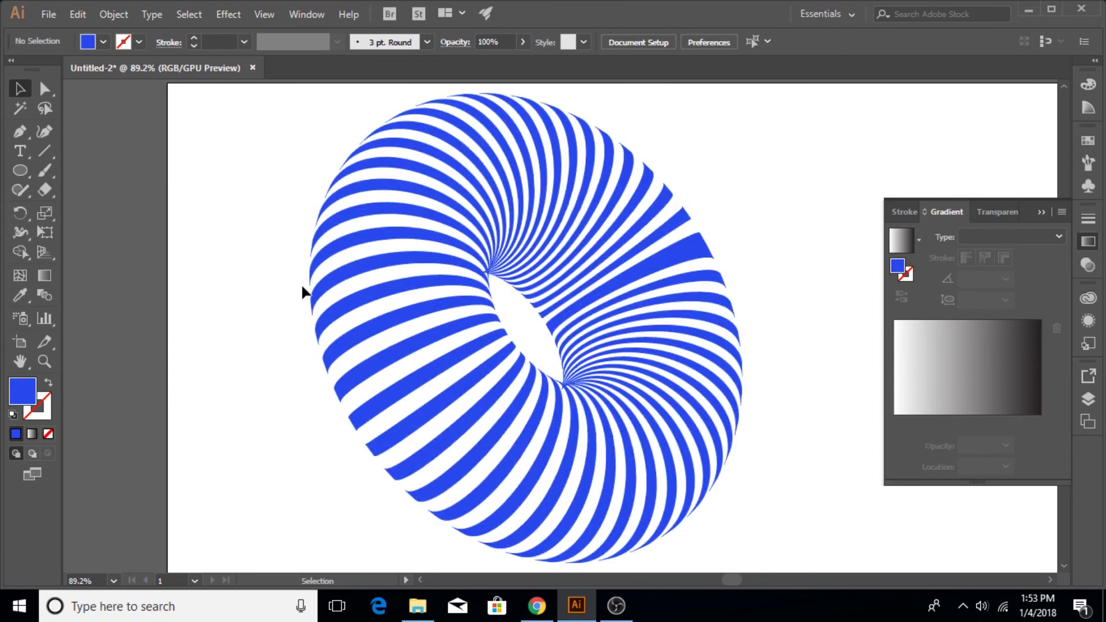
key(ctrl+z)
key(ctrl+shift+a)
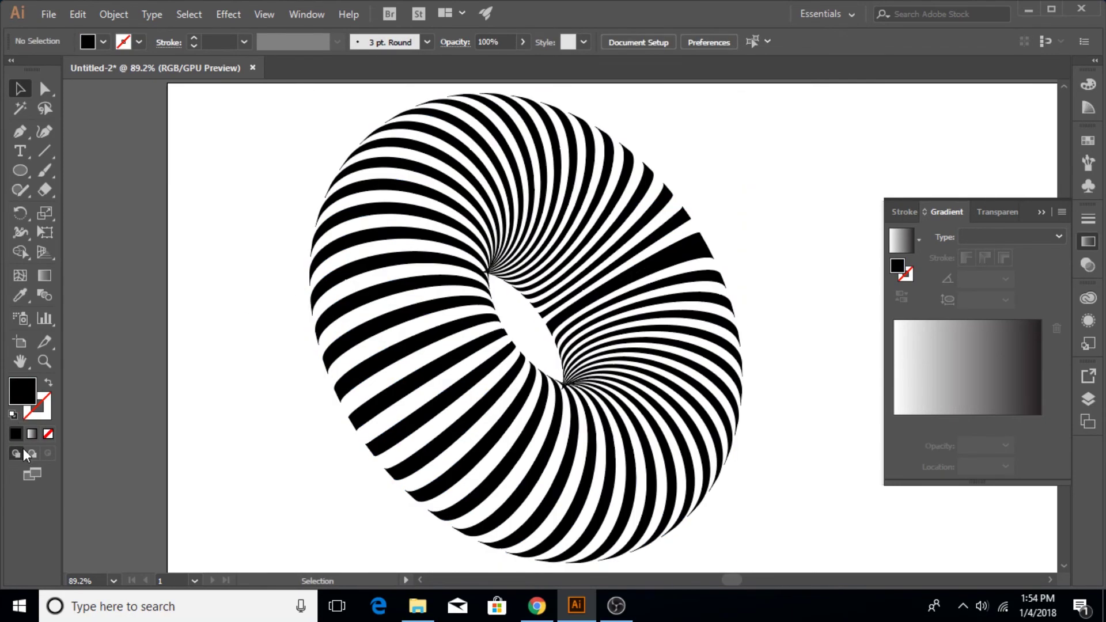
Step: Close the Gradient panel and set the current fill colour to bright red F21616
click(807, 295)
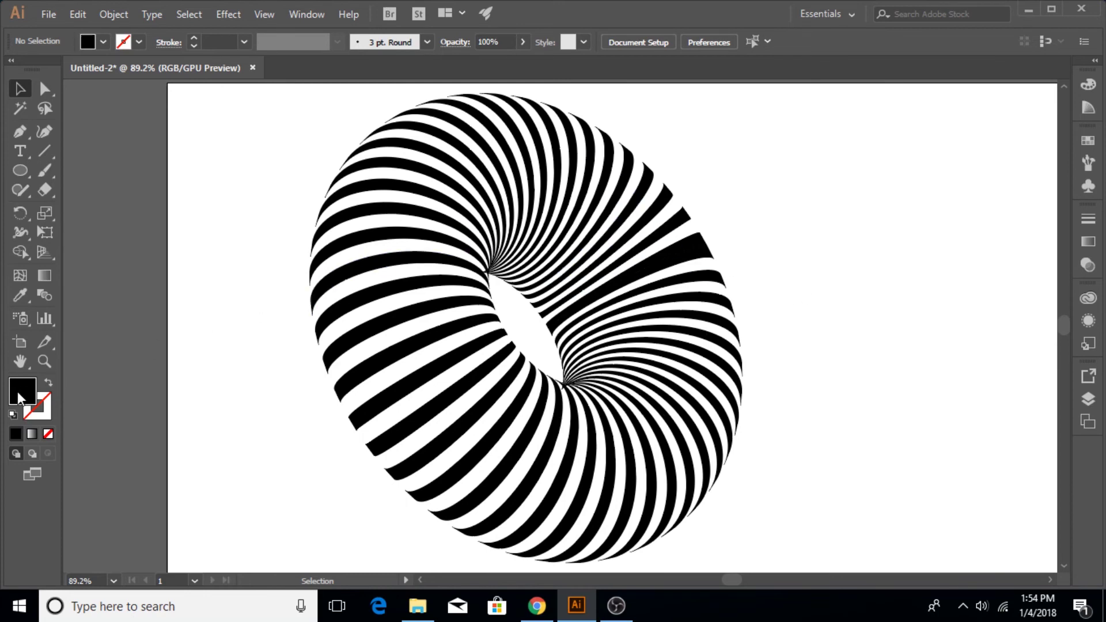
double_click(18, 392)
click(842, 133)
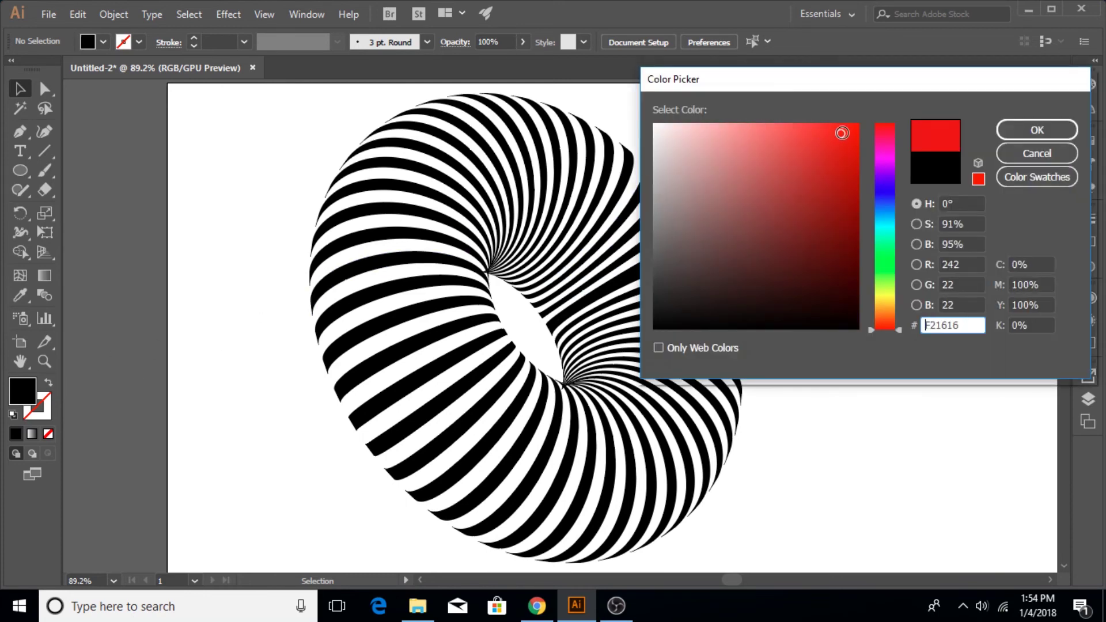
click(1037, 129)
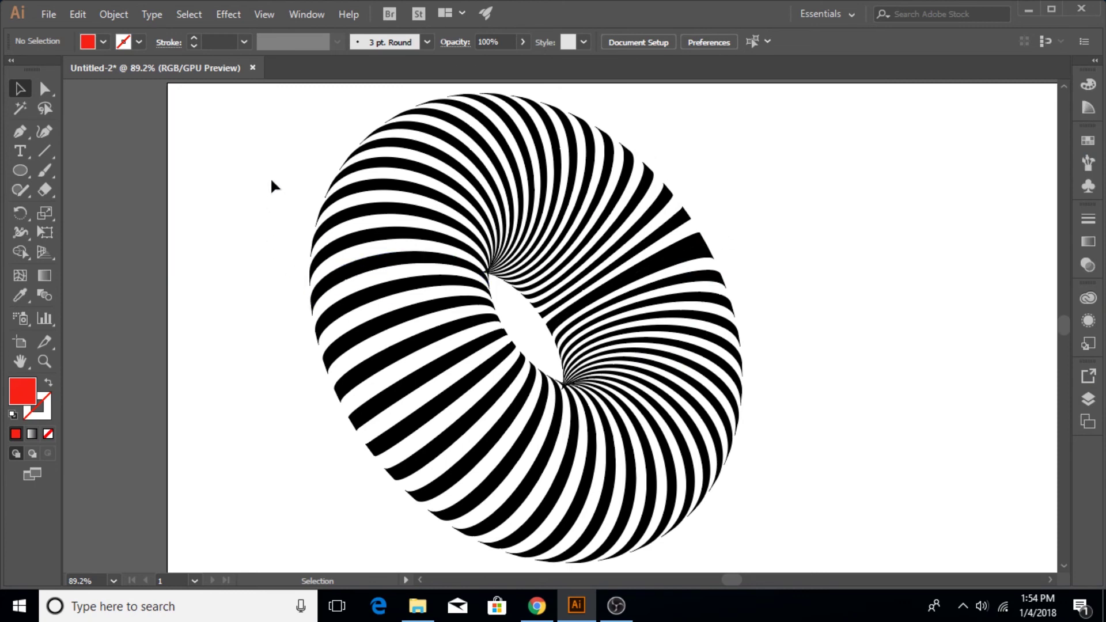
Step: Fill the whole torus's stripes red #EA2424, leaving the torus selected
drag(271, 182, 551, 450)
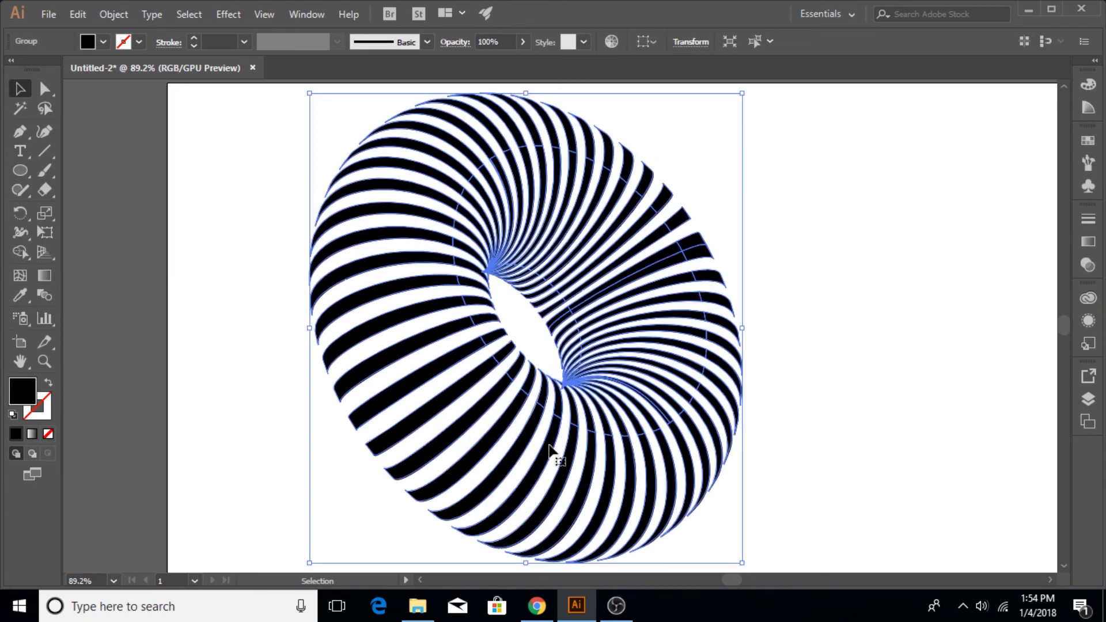
double_click(25, 398)
click(828, 138)
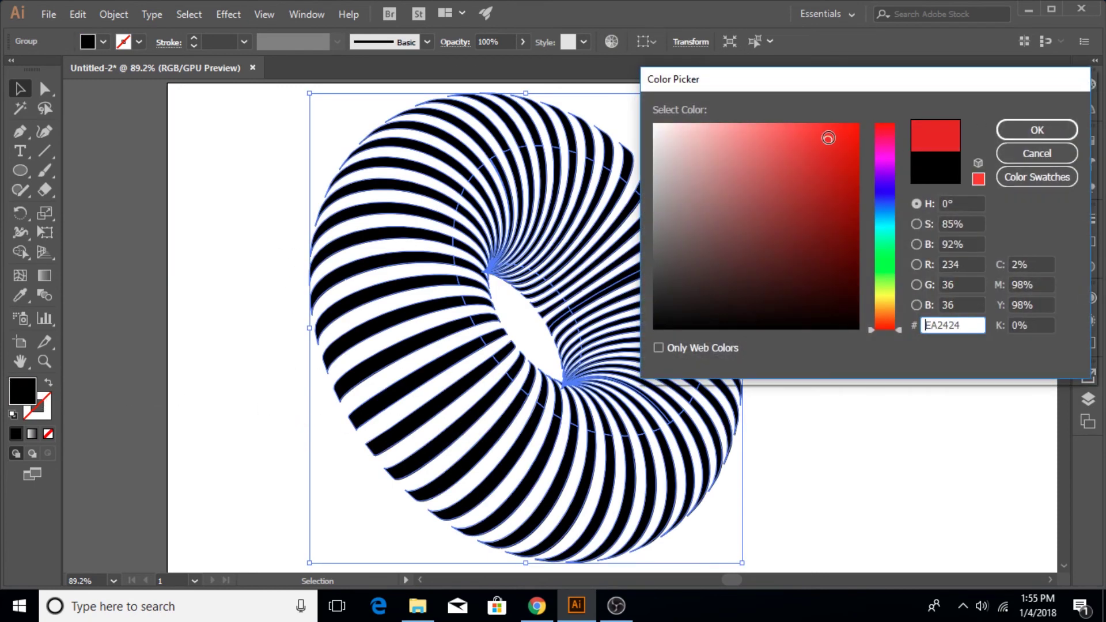
click(1037, 130)
click(824, 196)
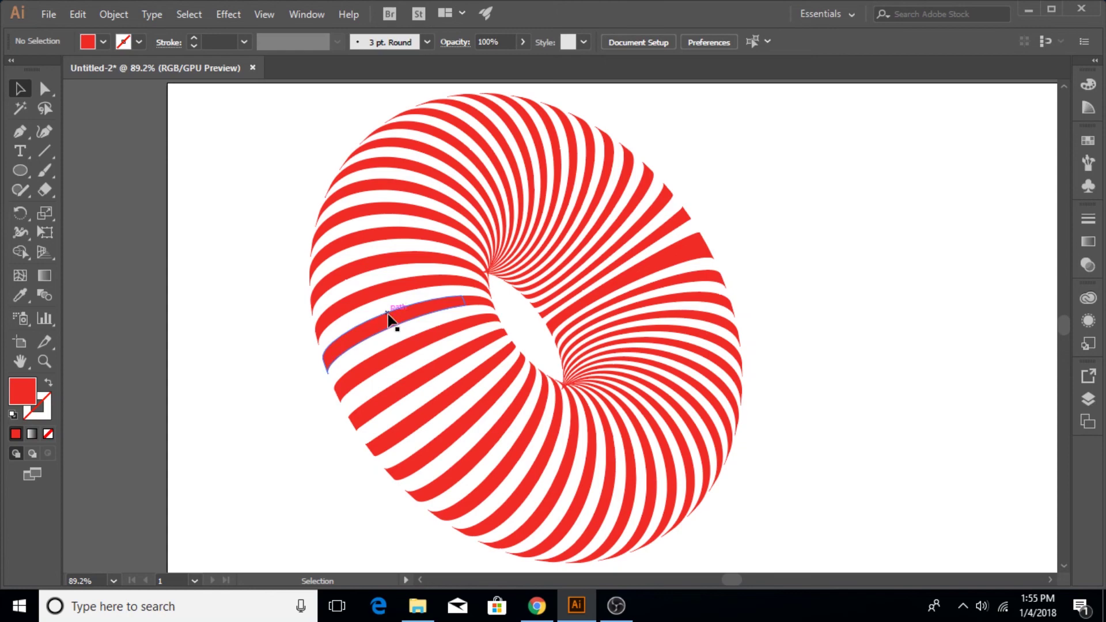
click(359, 343)
click(228, 350)
drag(243, 308, 362, 387)
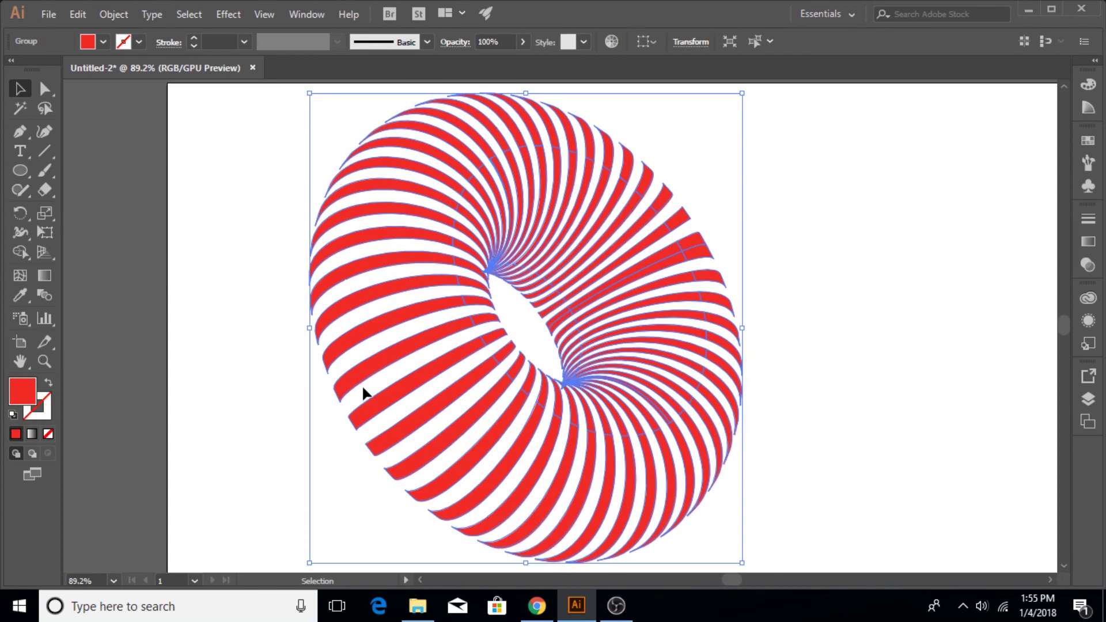
Step: Ungroup the torus twice with Object > Ungroup, then bring up the Gradient panel
click(113, 15)
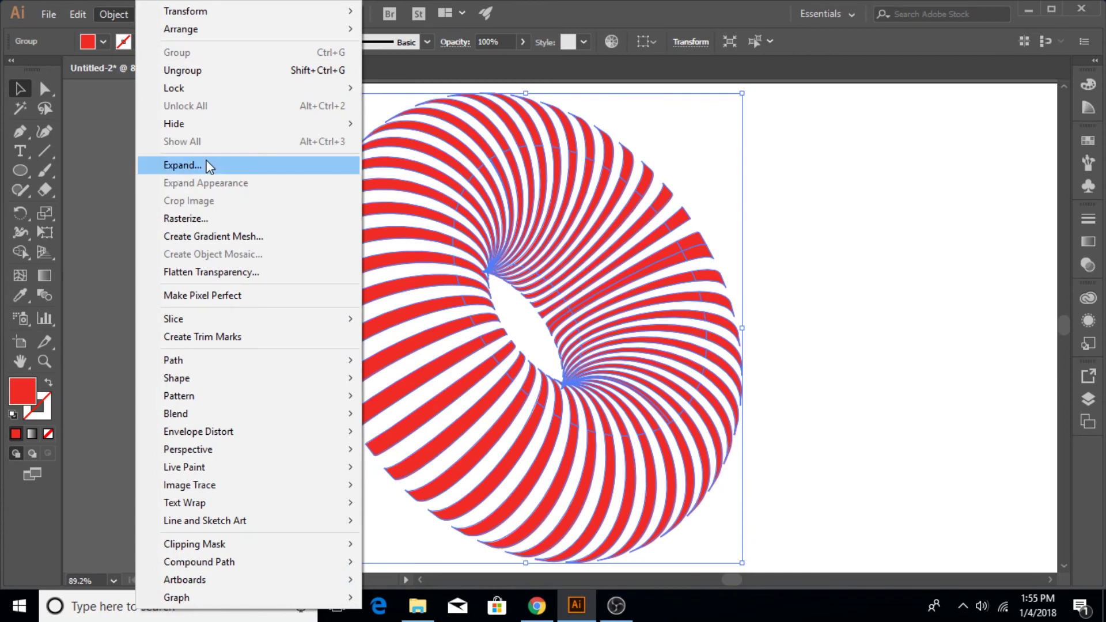
click(184, 76)
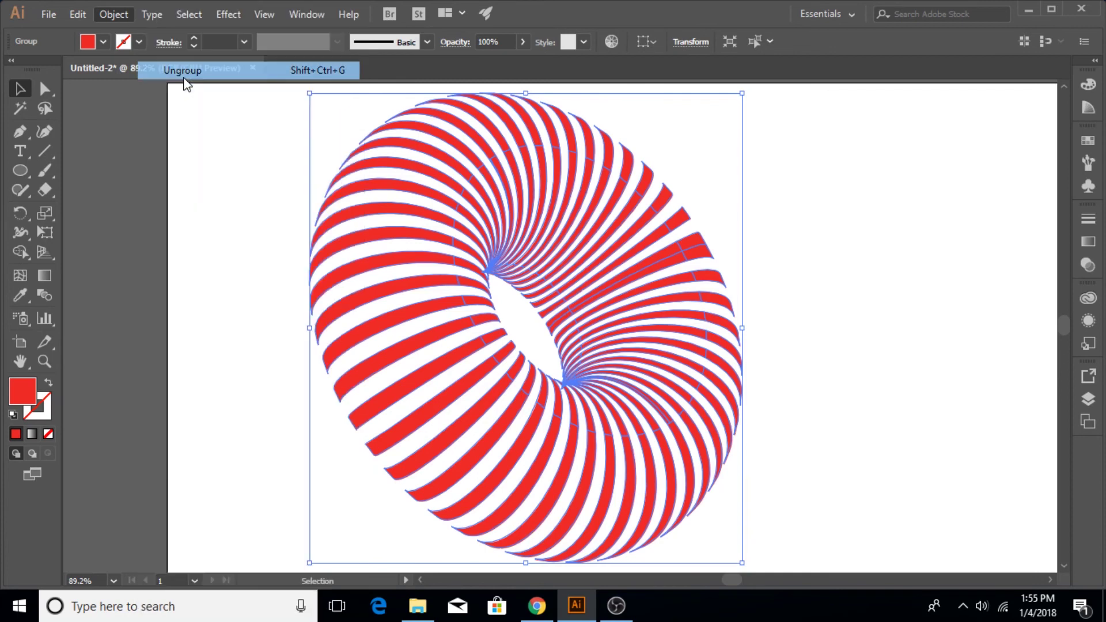
click(187, 198)
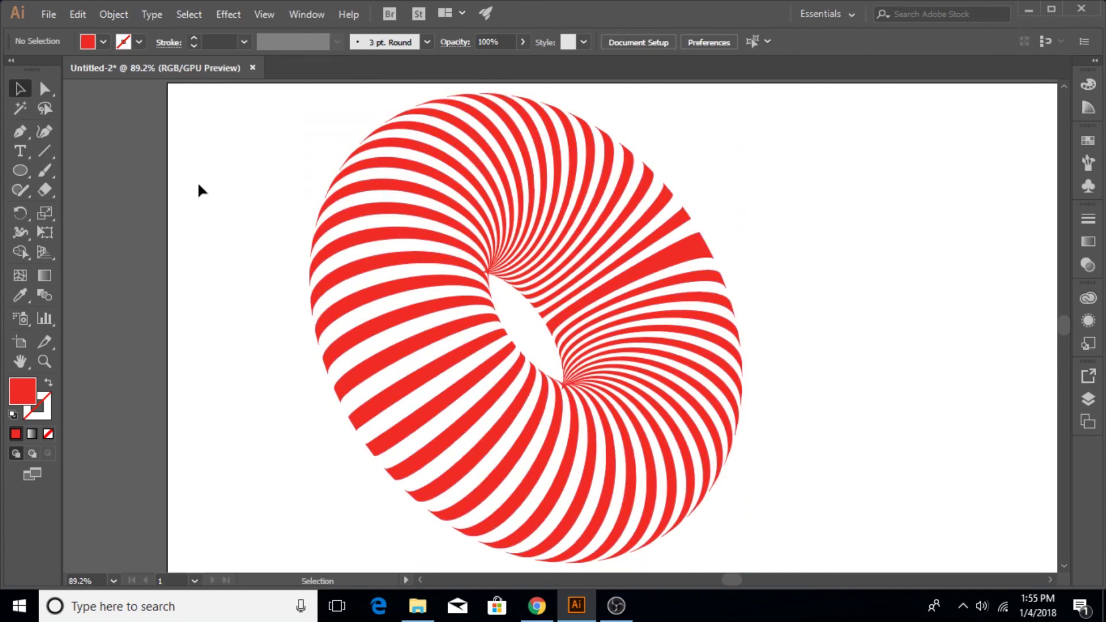
click(125, 13)
click(99, 177)
click(483, 349)
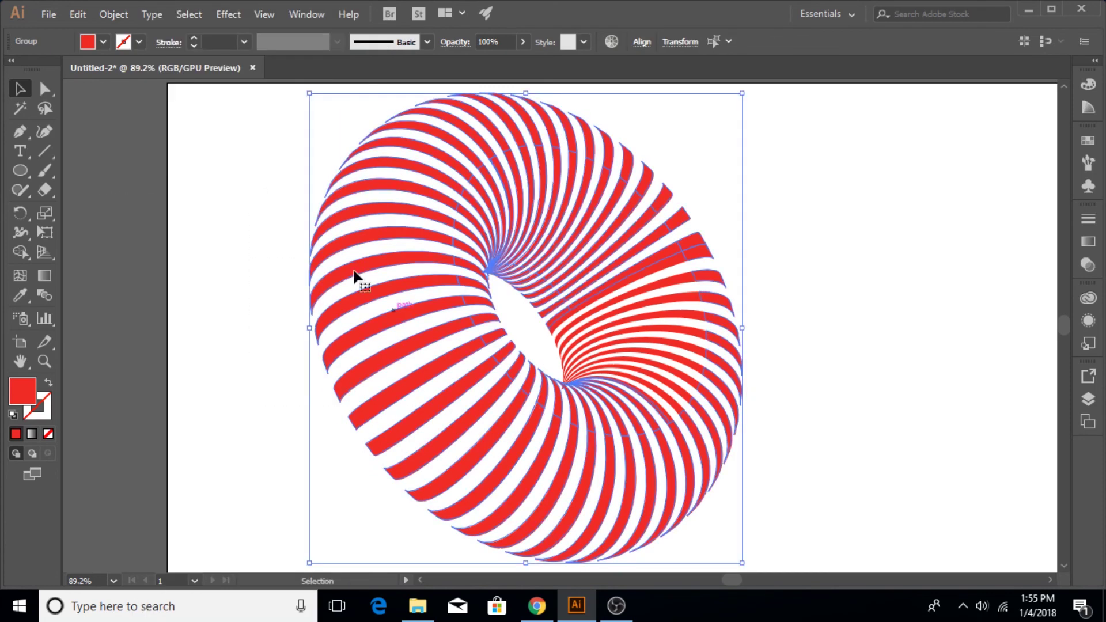
click(115, 15)
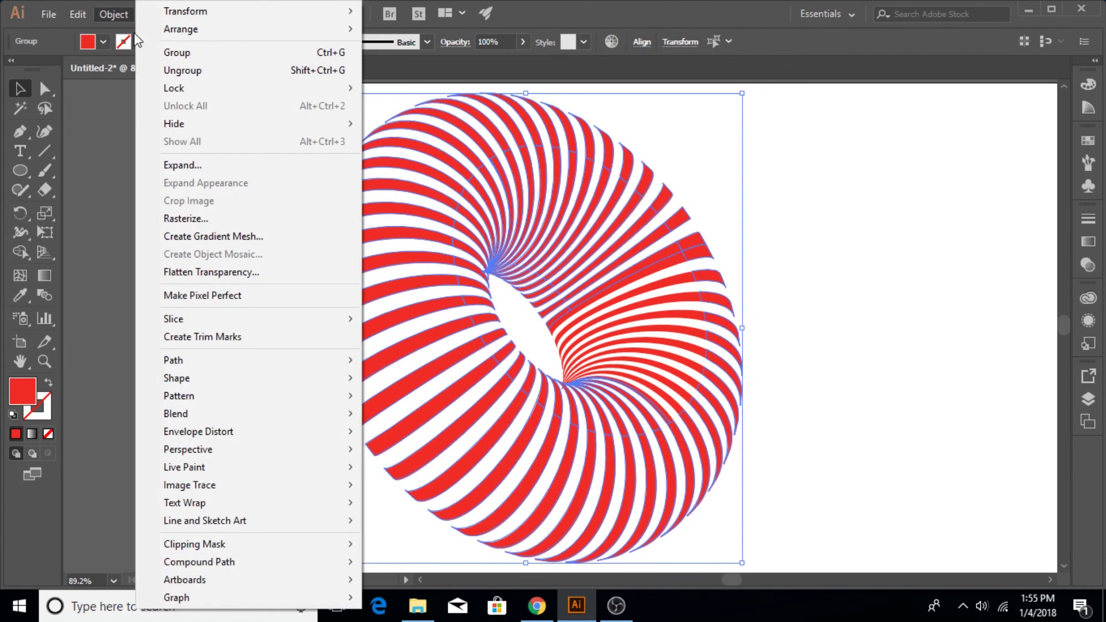
click(196, 77)
click(223, 204)
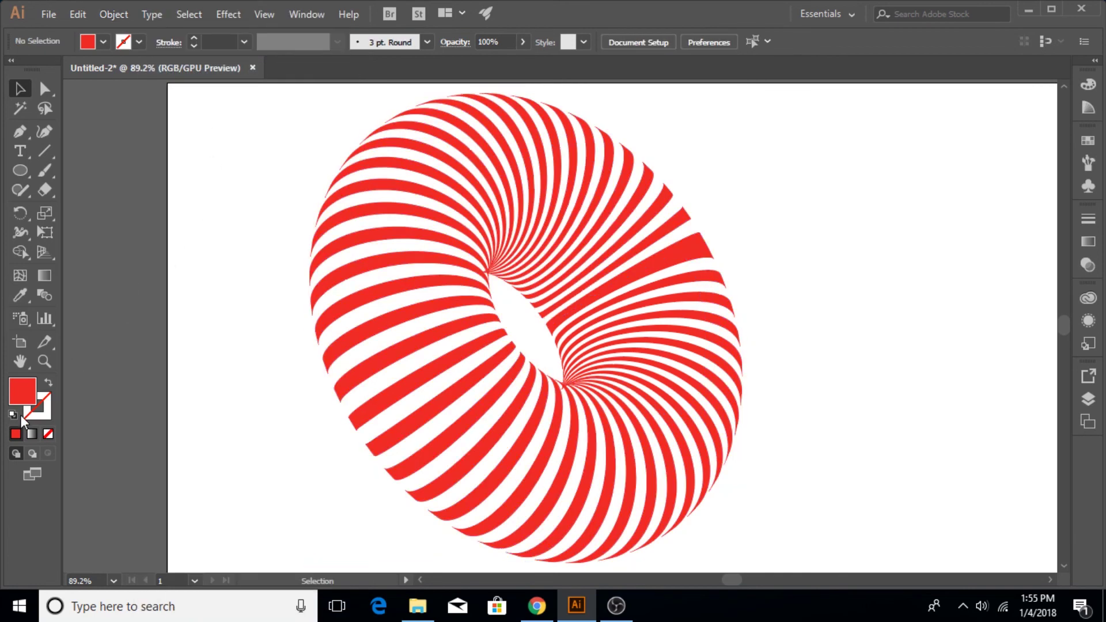
click(32, 434)
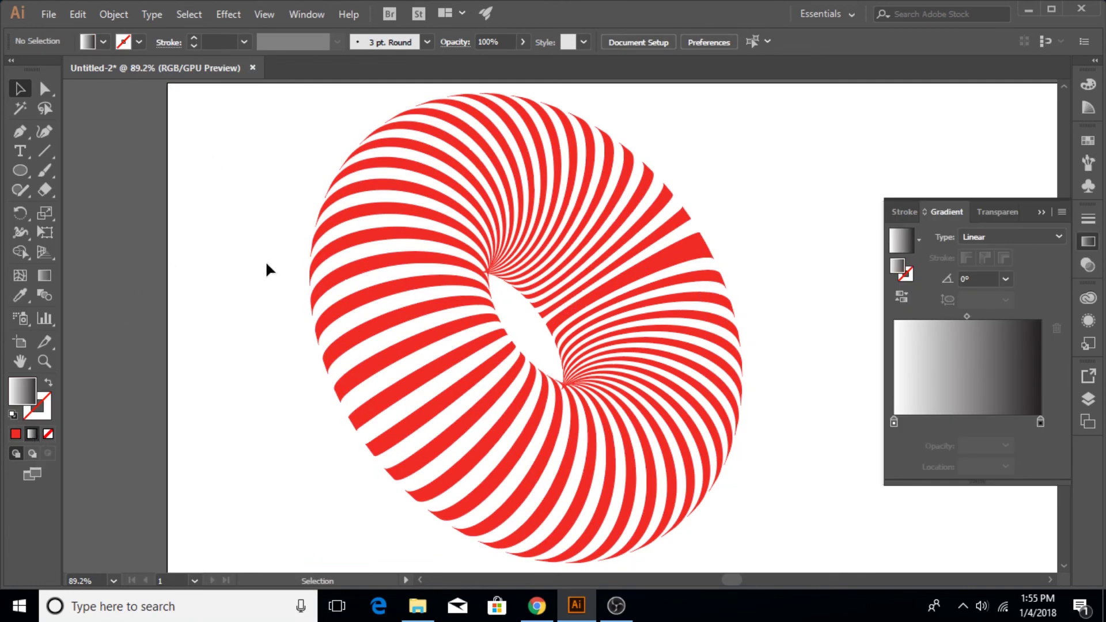
Step: Select five stripes on the torus's left side and fill them dark green #04680E
drag(275, 155, 345, 348)
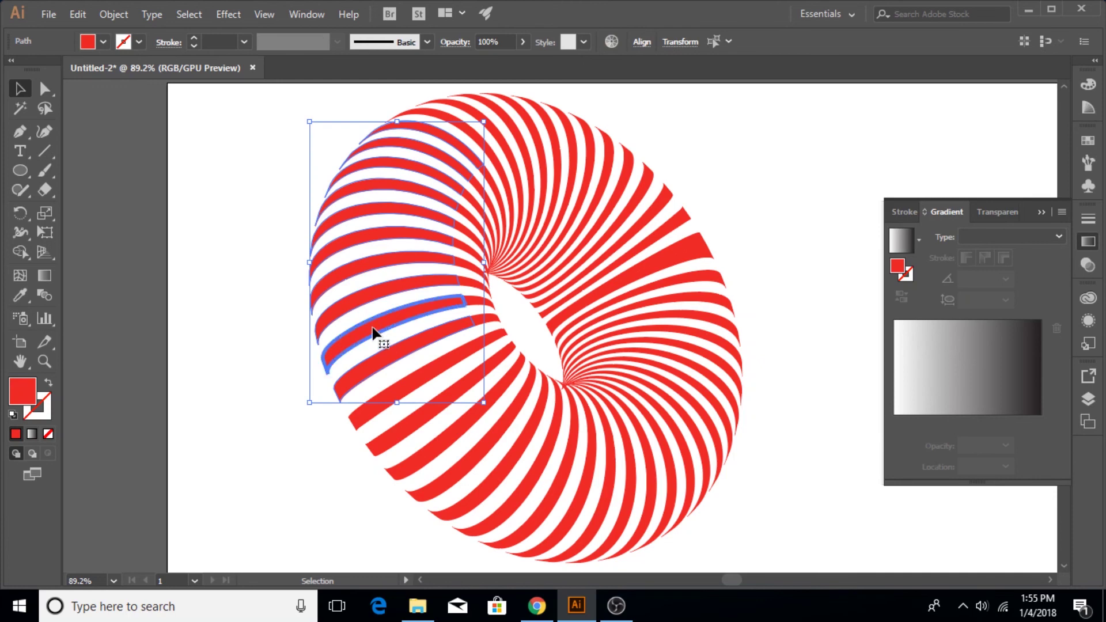
click(272, 317)
click(352, 345)
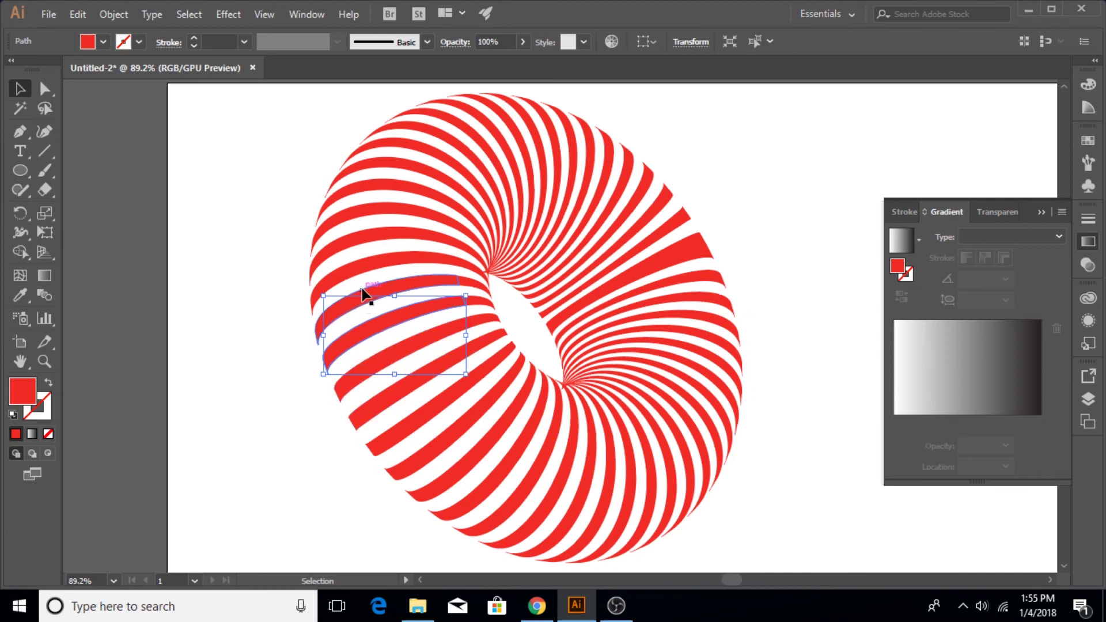
drag(271, 234, 364, 361)
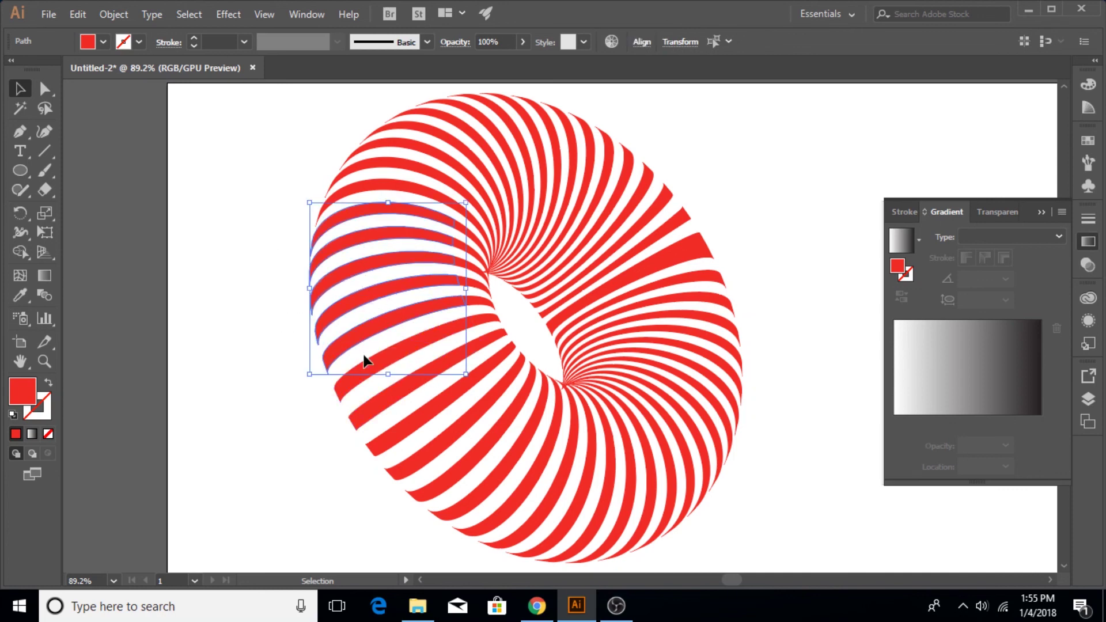
double_click(21, 397)
mouse_move(816, 195)
mouse_down()
mouse_move(840, 264)
mouse_move(850, 245)
mouse_up()
drag(892, 203, 890, 258)
click(1014, 137)
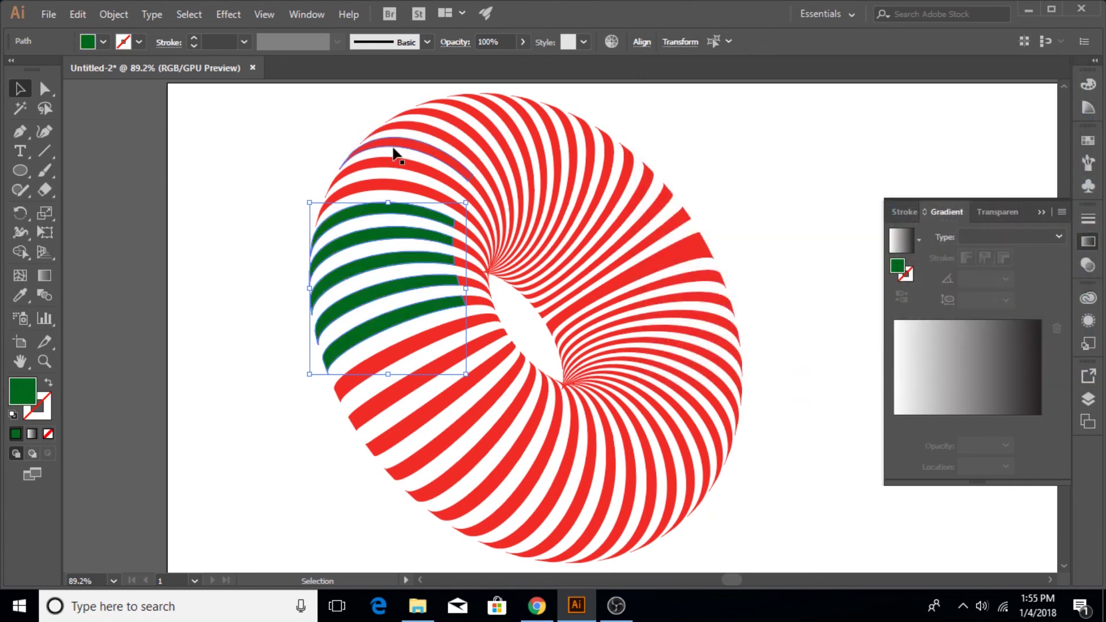
click(257, 167)
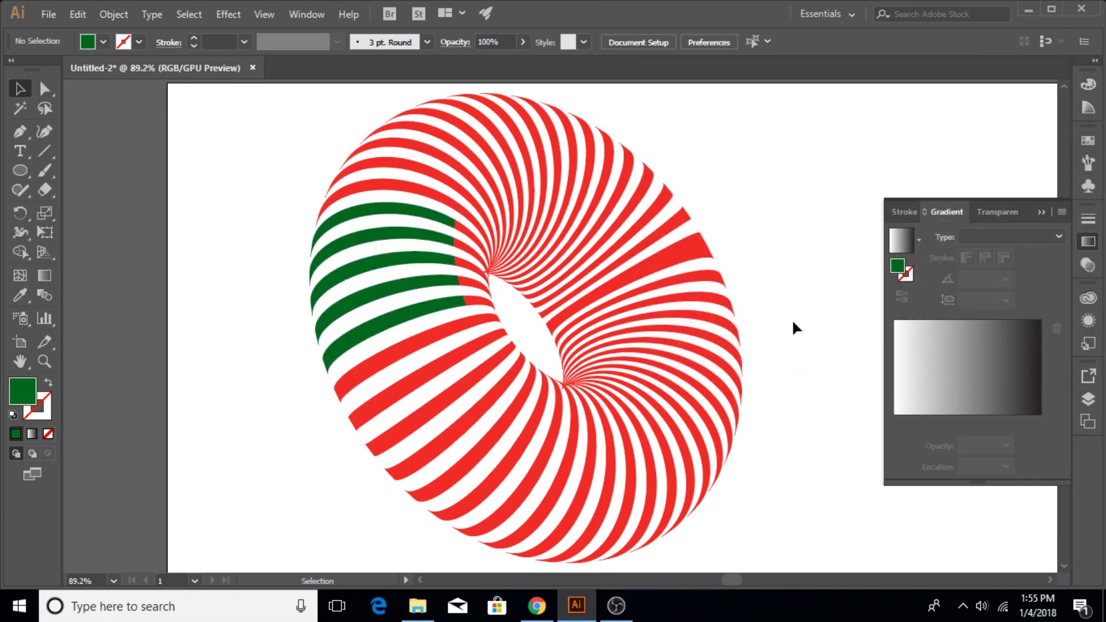
Step: Close the Gradient panel and marquee-select all red and green torus stripes
click(983, 229)
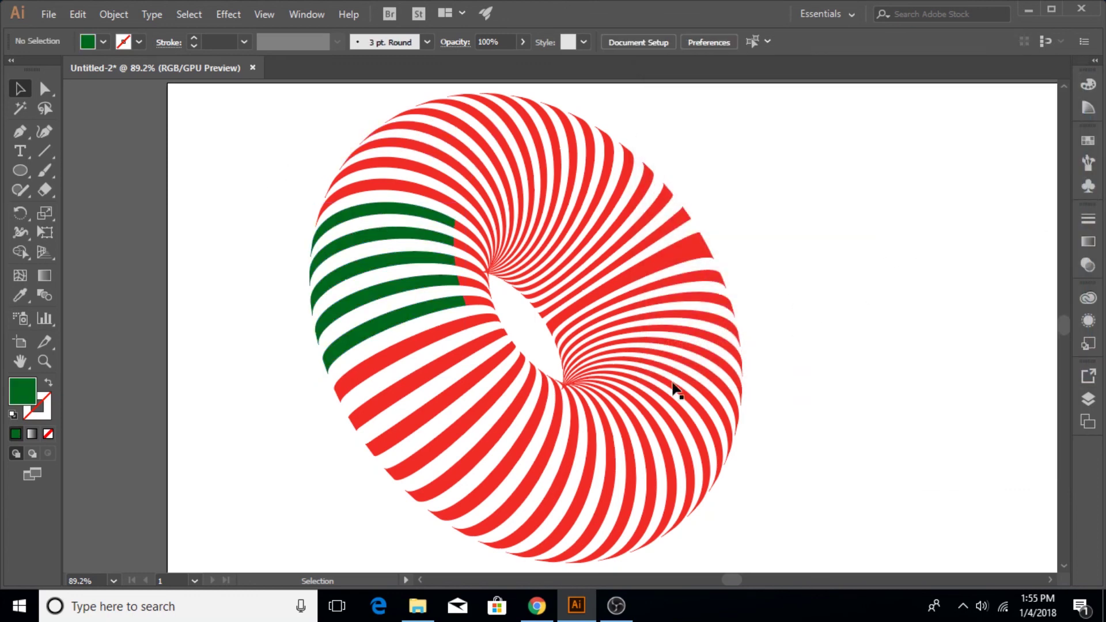
drag(380, 160, 770, 552)
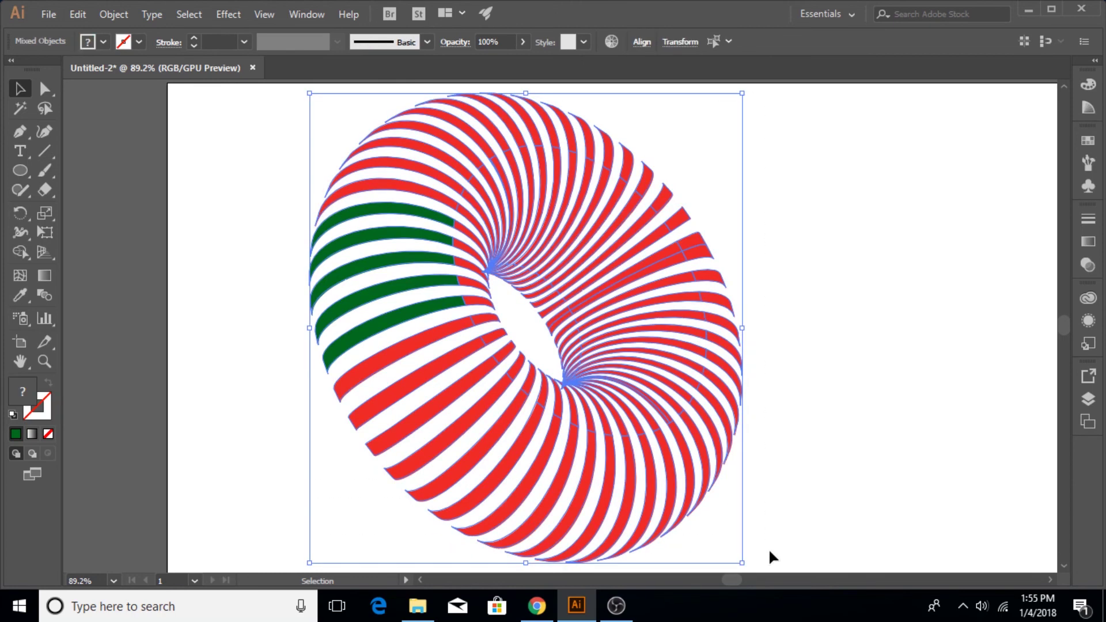